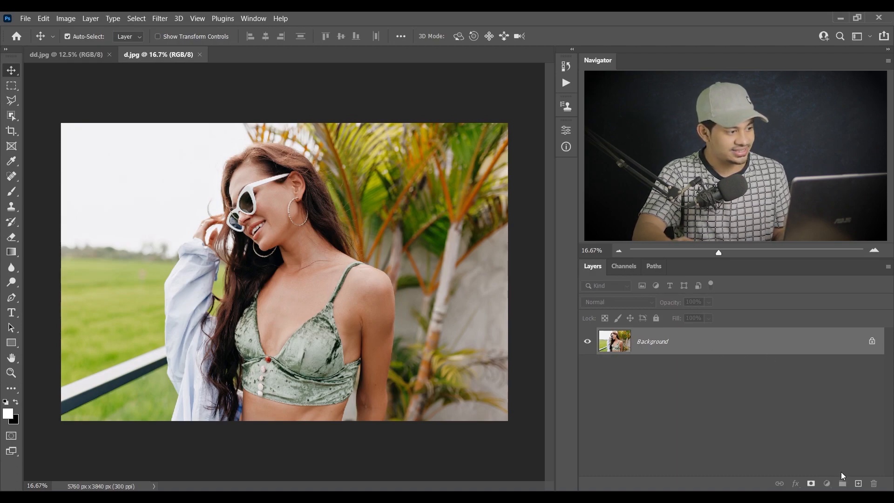
- Add a Solid Color fill layer in black (000000) above the Background photo
left_click(828, 484)
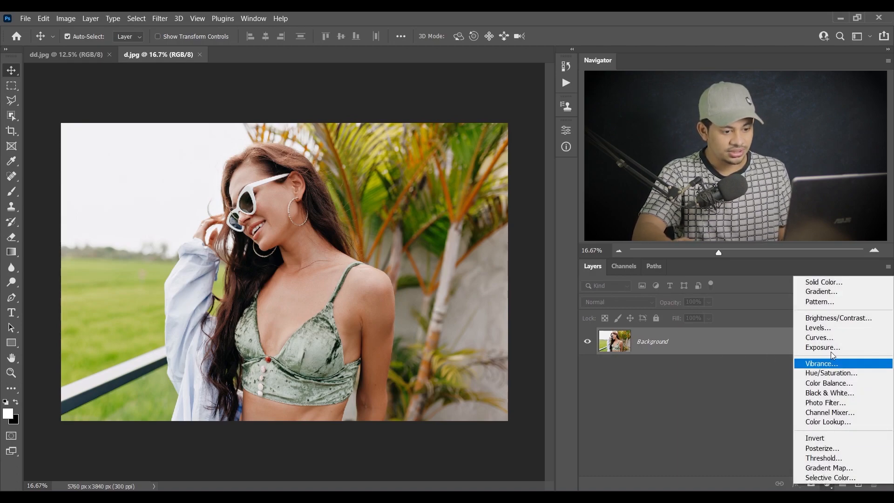
left_click(823, 288)
type("000000")
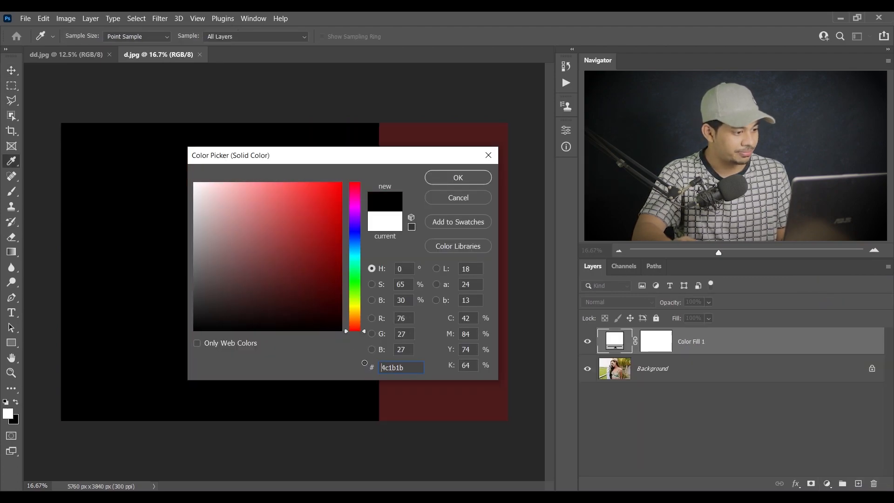
left_click(446, 178)
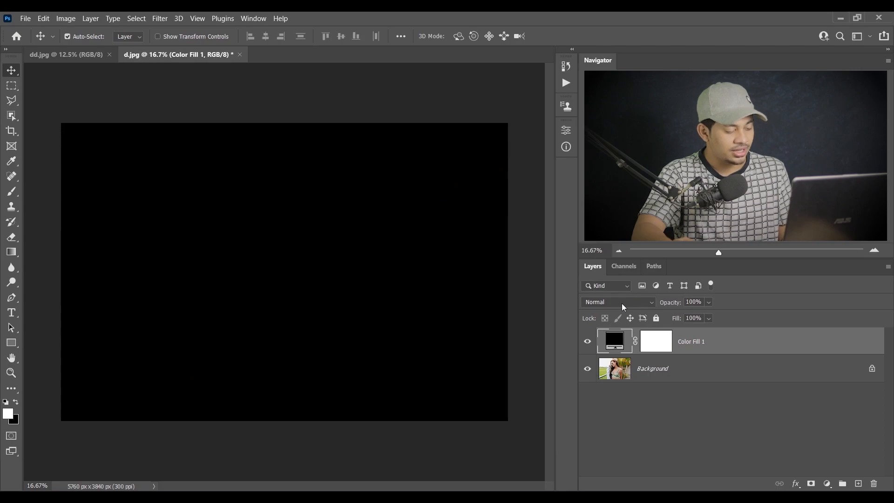
- Set the black fill layer's blend mode to Soft Light and its opacity to 40%, comparing the photo with and without it
left_click(624, 307)
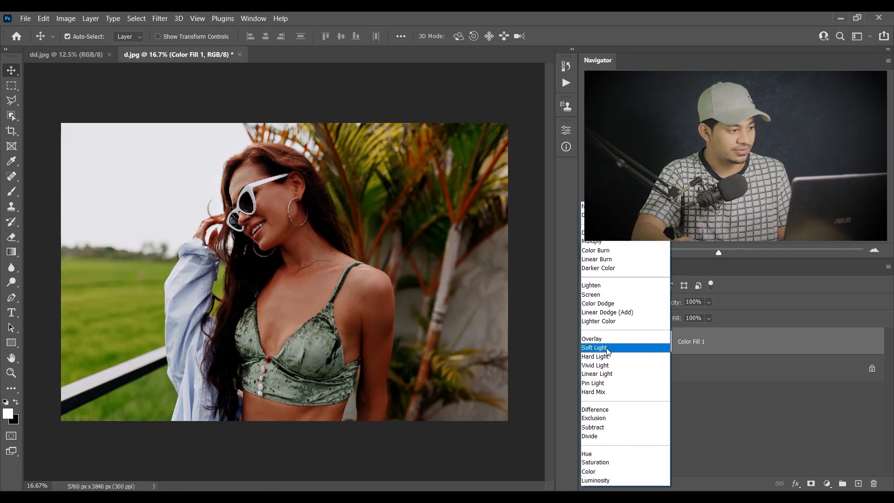
left_click(614, 345)
left_click(707, 303)
left_click_drag(723, 315, 688, 317)
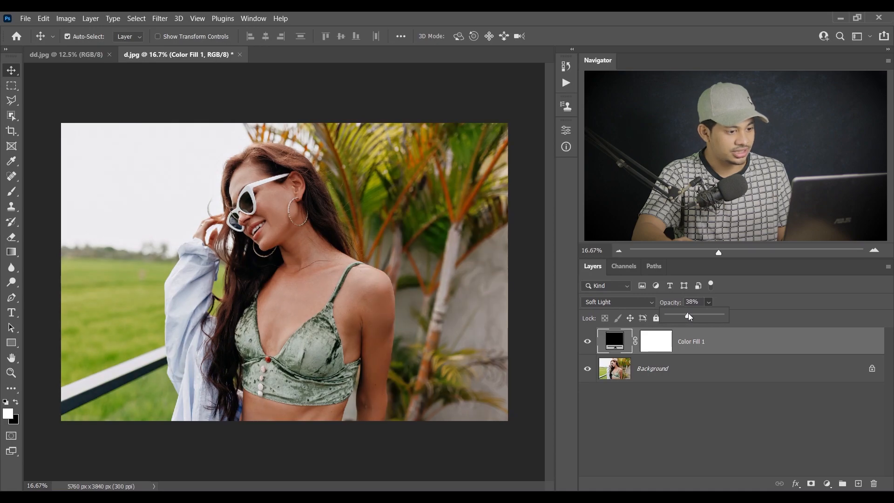
left_click_drag(689, 317, 691, 317)
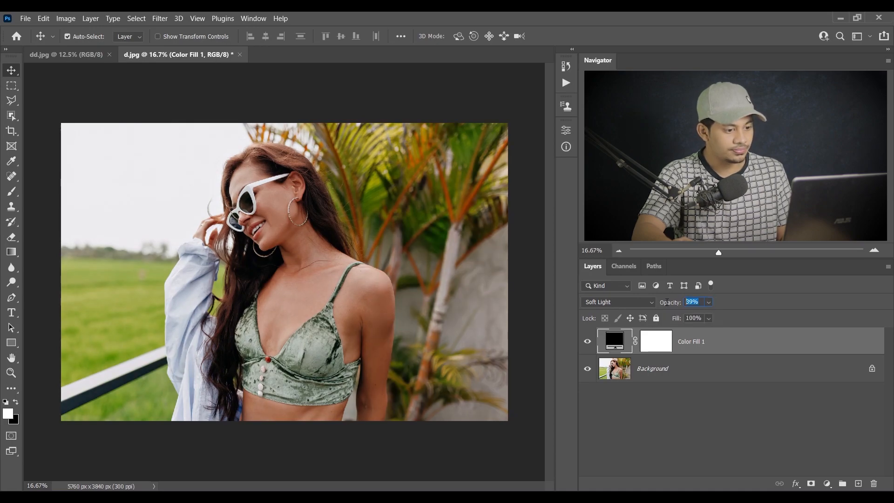
key("Up")
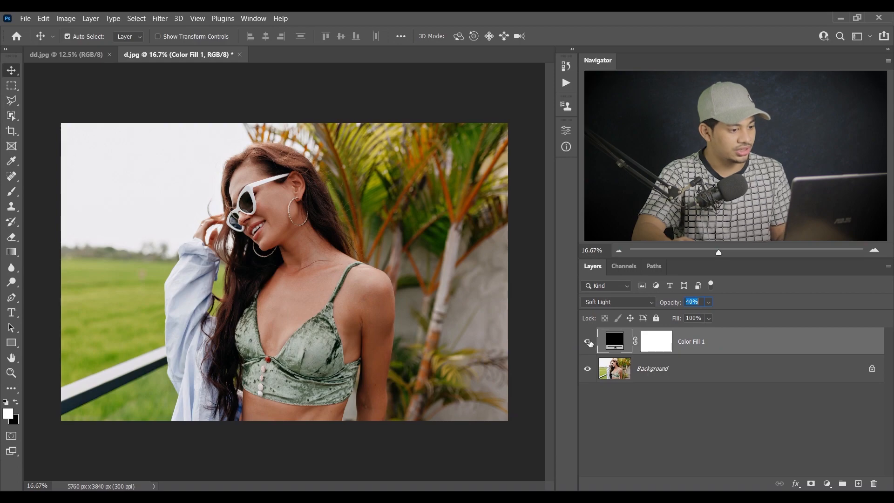
left_click(590, 342)
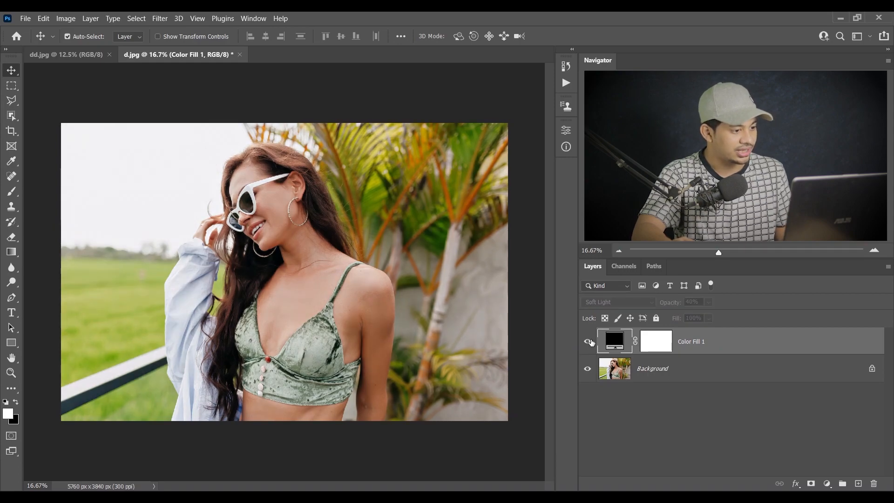
left_click(589, 342)
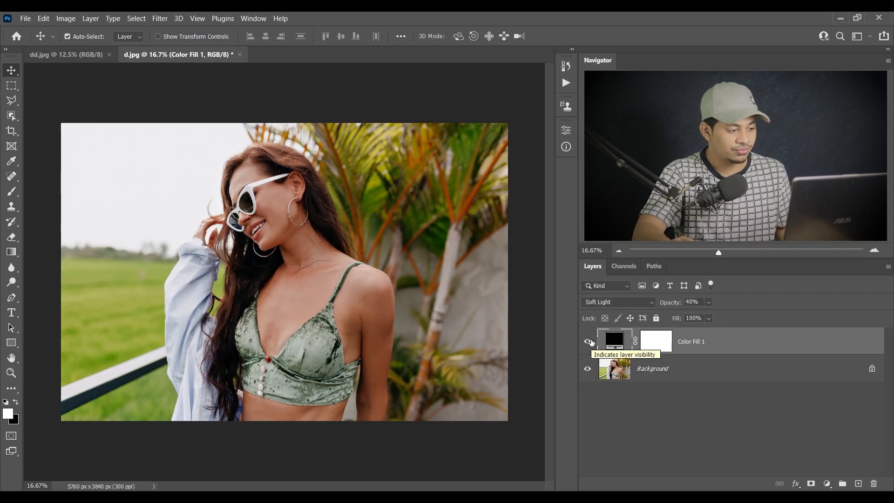
- Add a Channel Mixer adjustment layer and set Green to 0% in the Green output channel
left_click(827, 483)
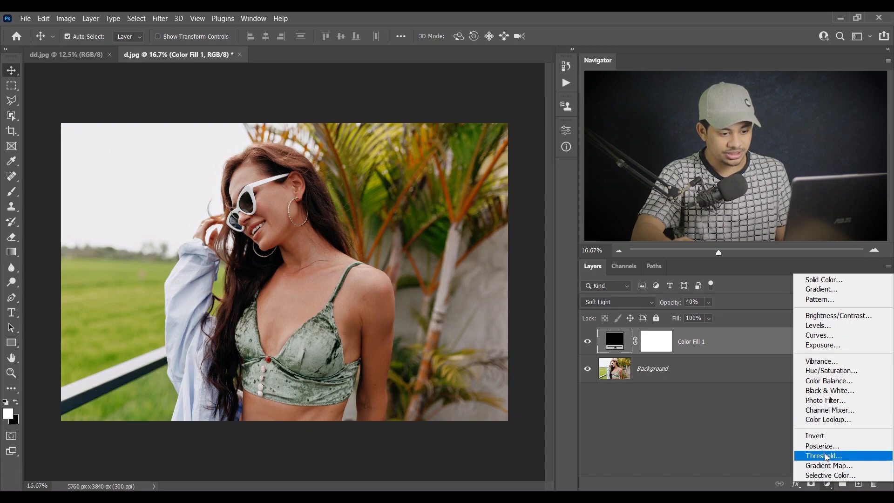
left_click(830, 411)
left_click(486, 177)
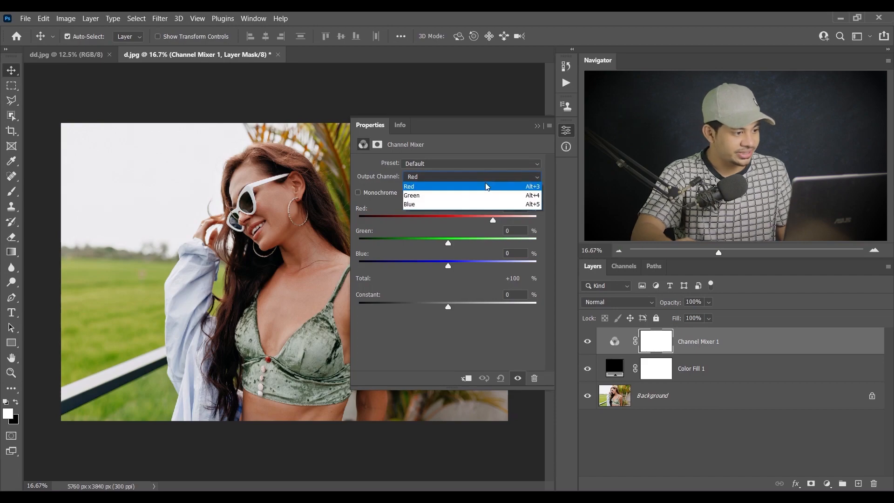
left_click(473, 199)
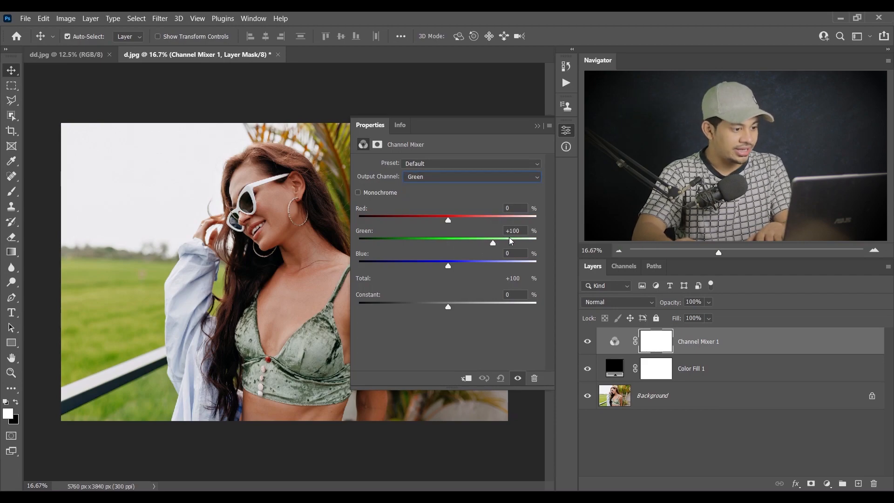
double_click(525, 232)
type("9")
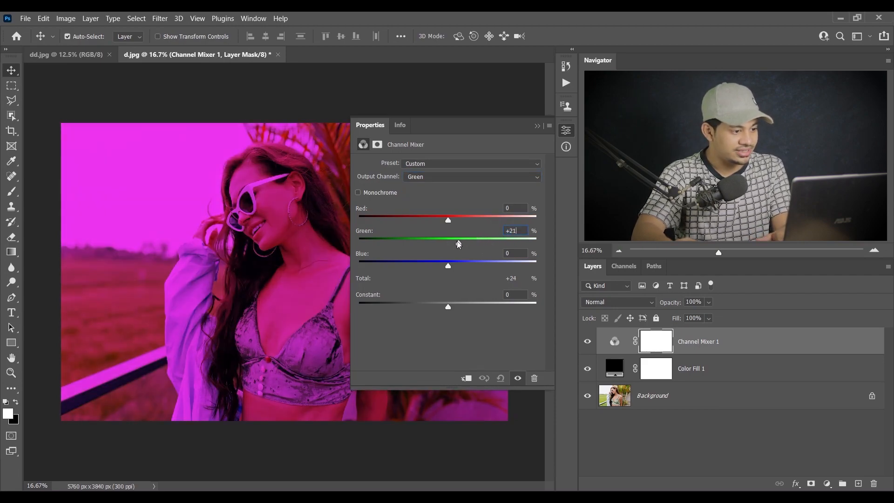
left_click_drag(453, 244, 450, 244)
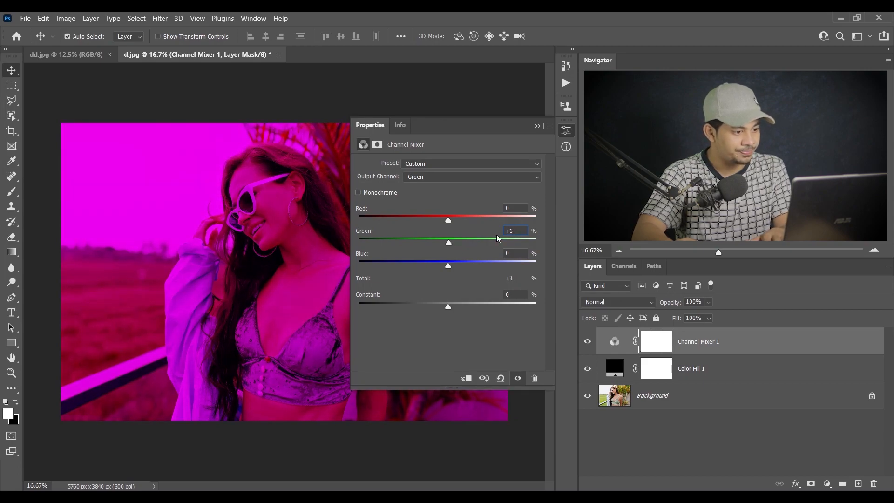
key("Down")
- Set Blue to +105% in the Channel Mixer's Green output channel
left_click_drag(456, 265, 503, 267)
left_click(518, 253)
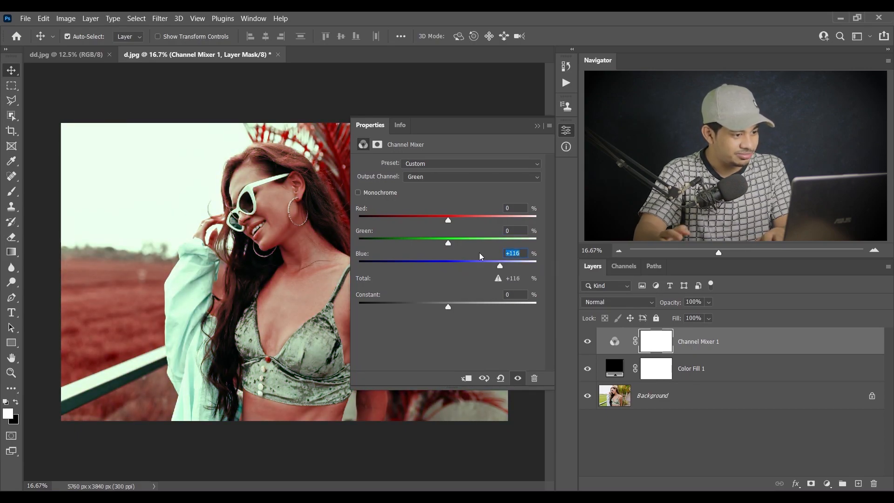
left_click_drag(497, 266, 497, 266)
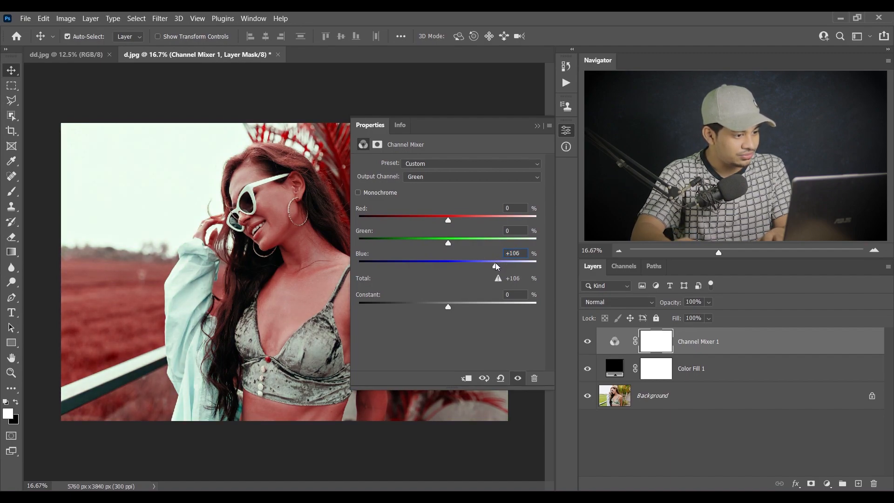
left_click(517, 253)
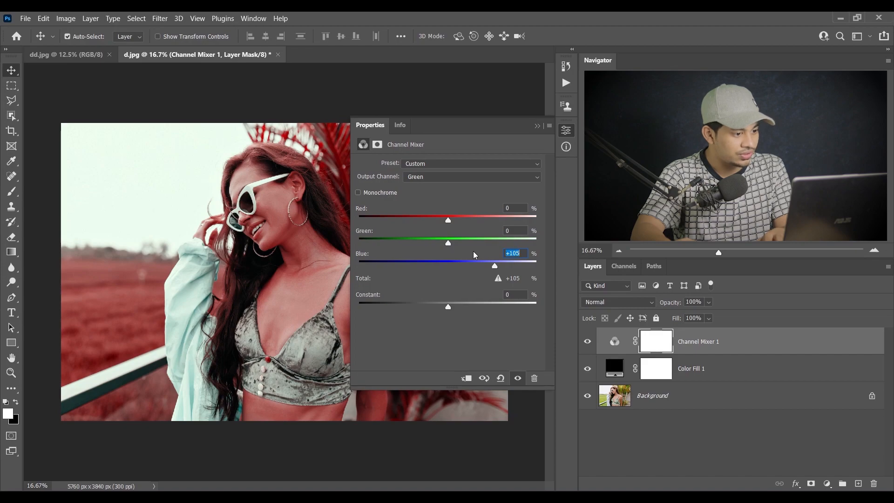
- In the Channel Mixer's Blue output channel, set Blue to 0% and Green to +100%, then compare the photo with and without the adjustment
left_click(462, 178)
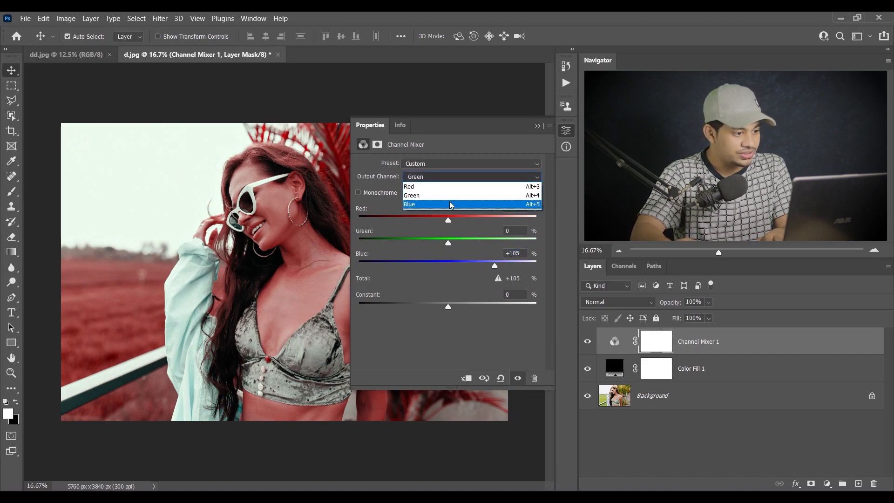
left_click(454, 201)
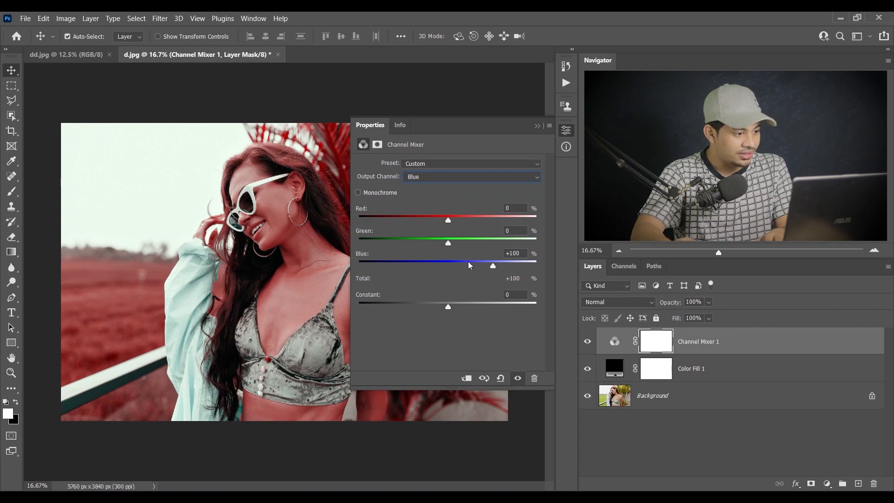
left_click_drag(470, 264, 451, 265)
left_click_drag(513, 252, 492, 243)
key("Down")
key("Up")
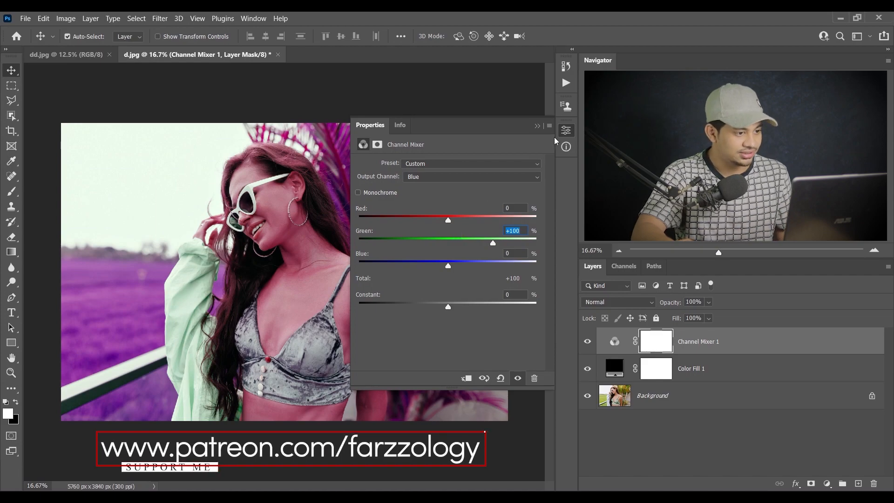
left_click(566, 130)
left_click(587, 341)
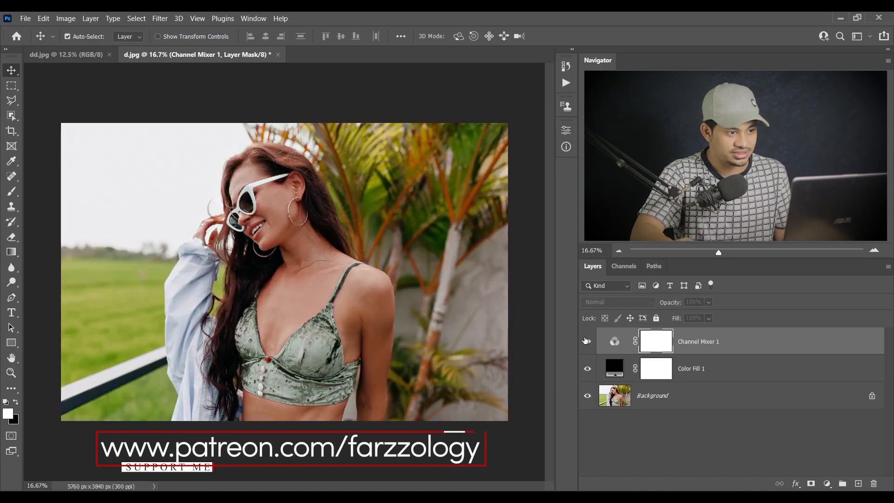
left_click(586, 341)
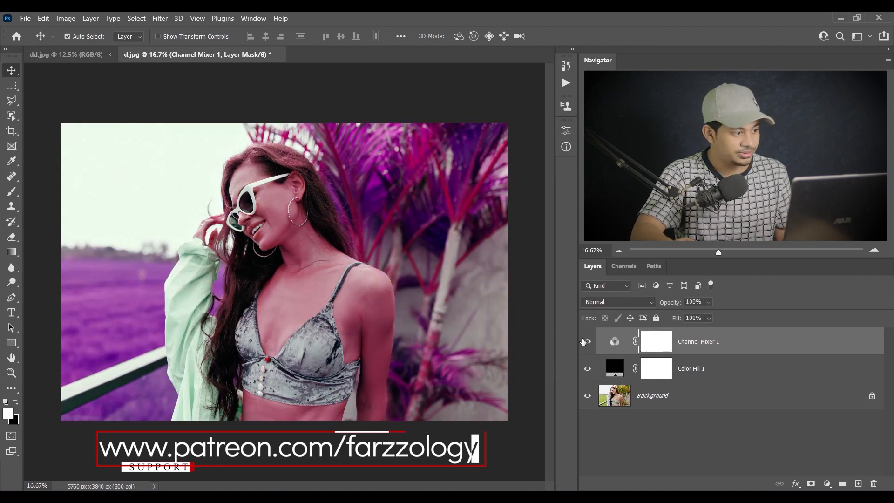
- Set the Channel Mixer layer's blend mode to Lighten and its opacity to 65%, comparing the photo with and without it
left_click(602, 302)
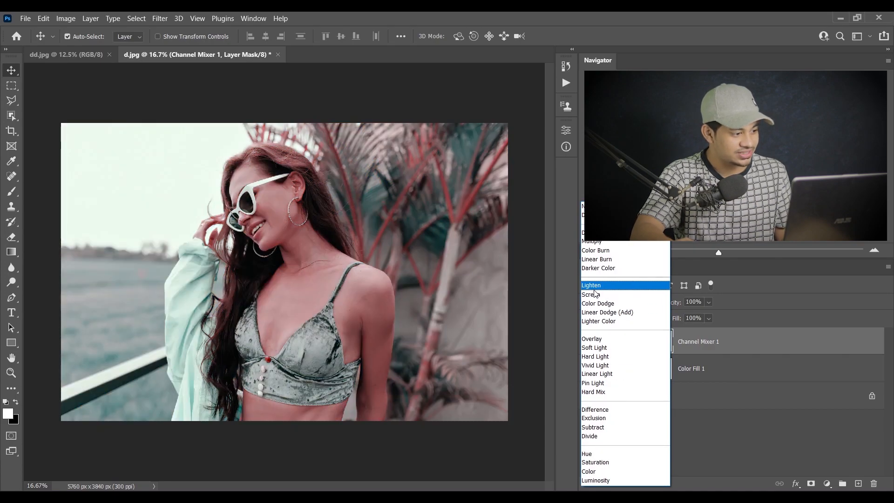
left_click(593, 289)
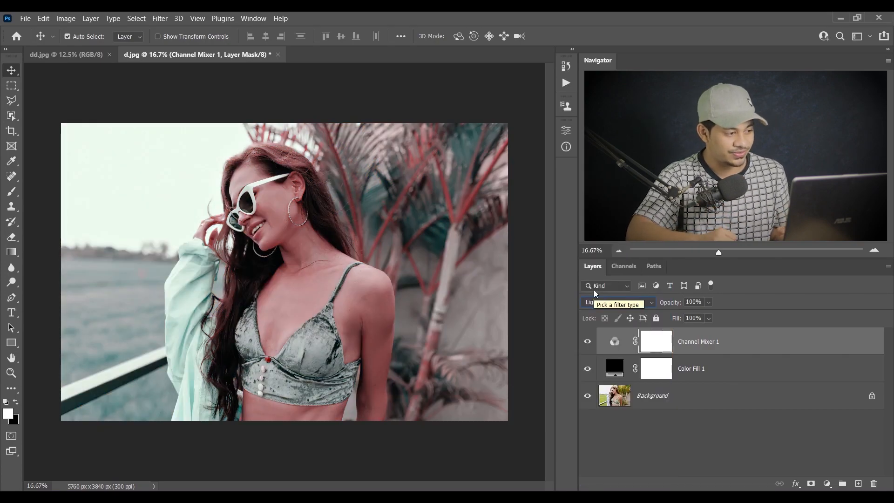
left_click(709, 303)
left_click(707, 317)
left_click_drag(706, 317, 702, 302)
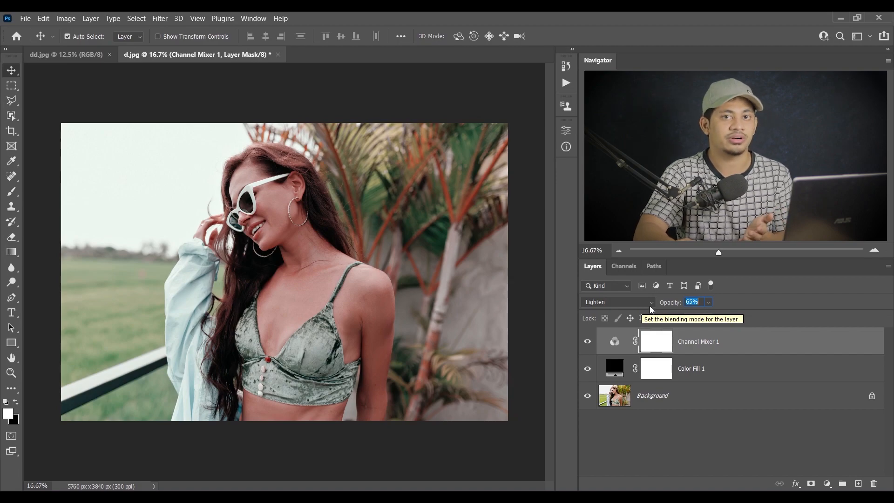
left_click(588, 340)
left_click(589, 339)
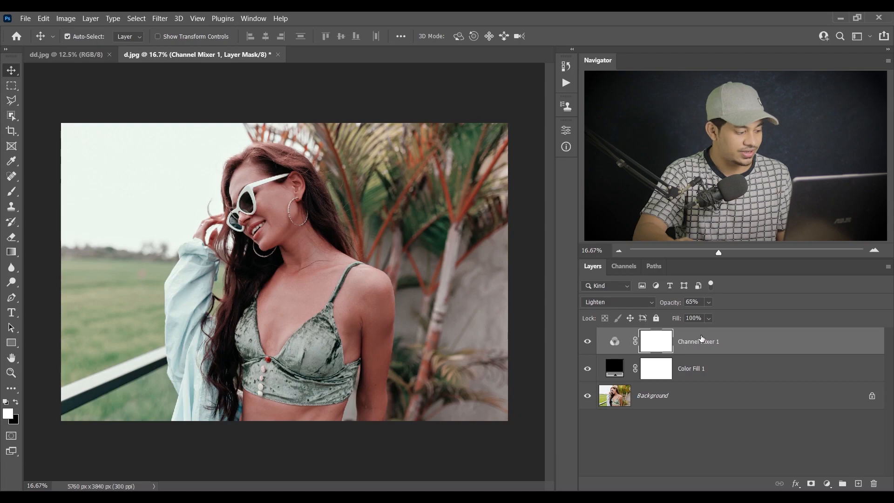
- Add a Selective Color adjustment layer above the Channel Mixer layer
left_click(701, 339)
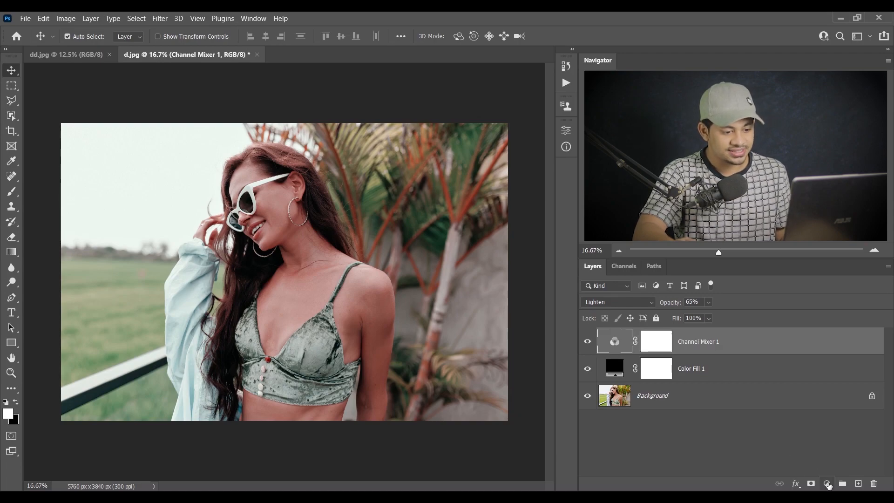
left_click(827, 484)
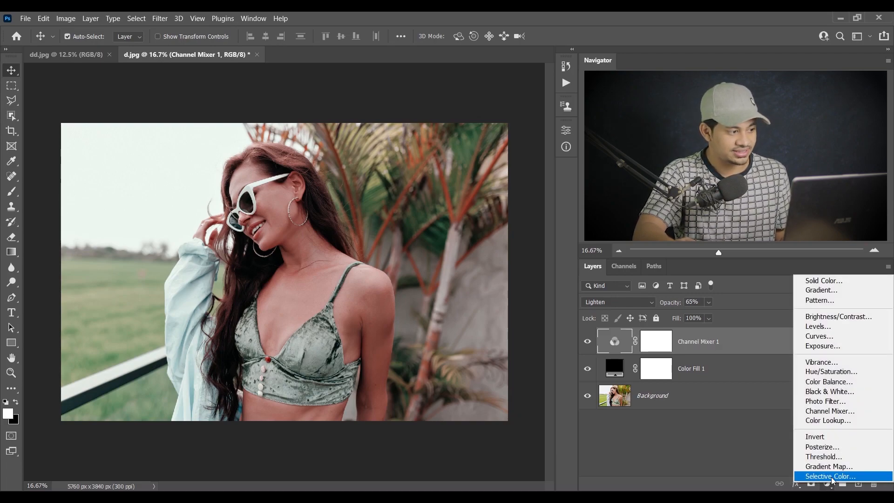
left_click(831, 476)
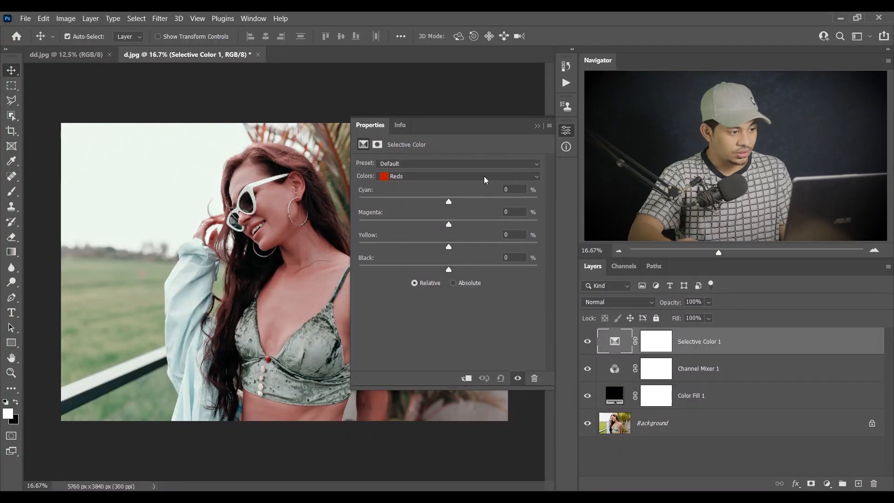
- For the Reds in the Selective Color adjustment, set Cyan to -40% and Magenta to +13%
left_click(484, 177)
left_click(459, 187)
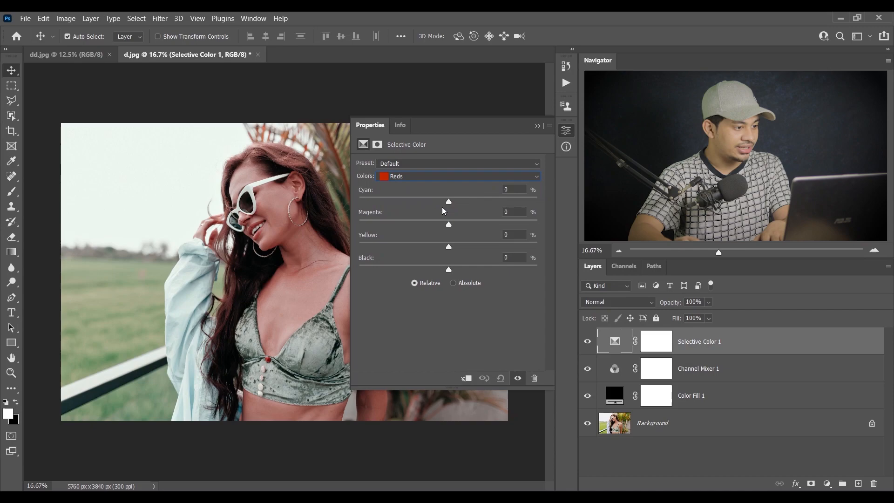
left_click_drag(434, 200, 412, 200)
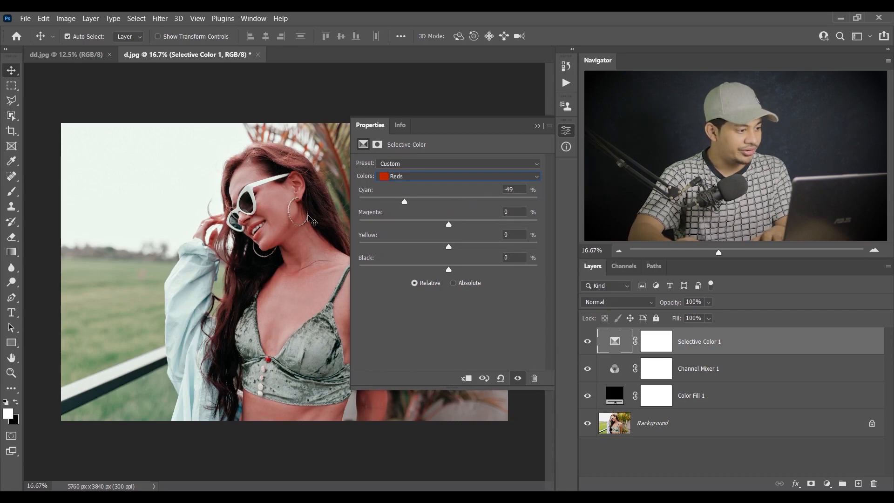
left_click(415, 200)
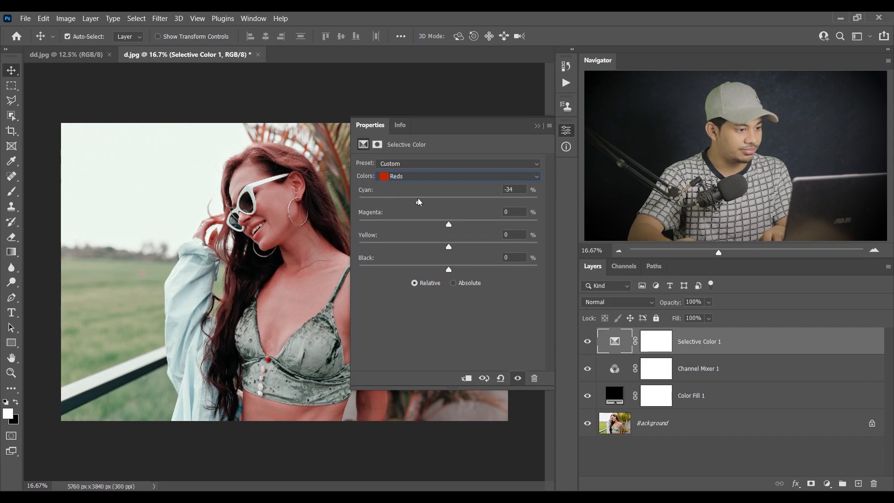
left_click_drag(417, 201, 414, 201)
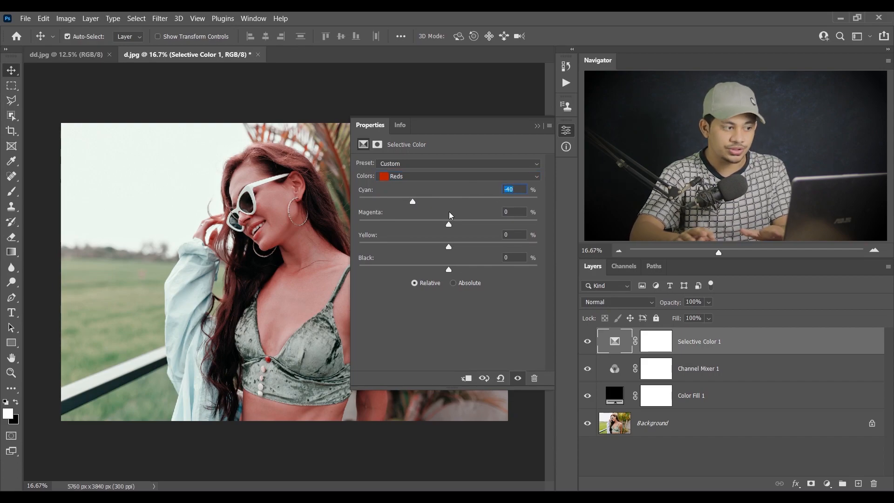
left_click_drag(449, 224, 537, 230)
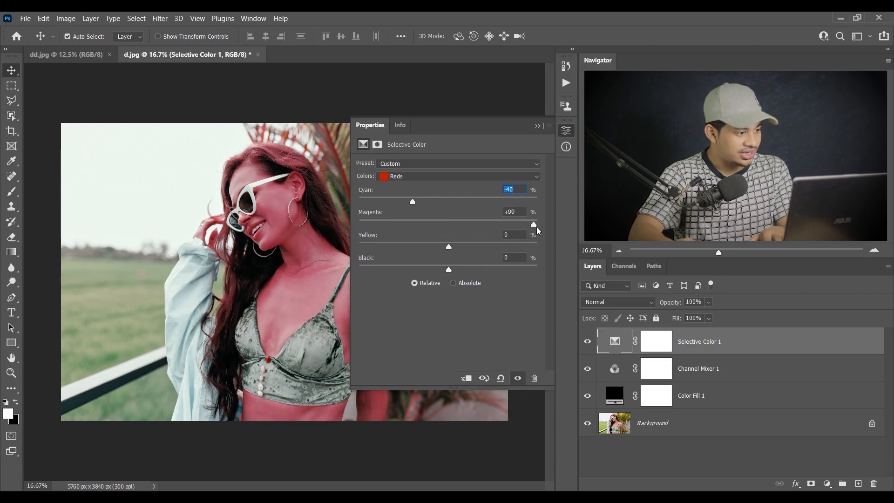
left_click_drag(536, 225, 460, 226)
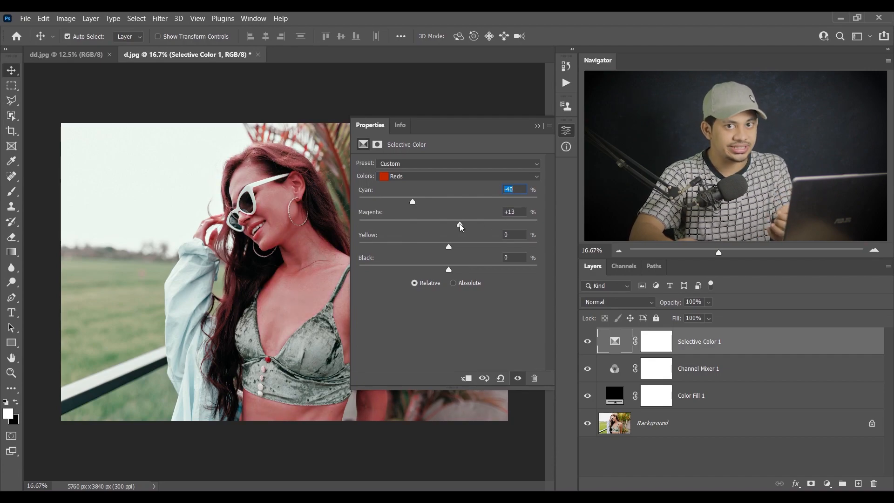
- For the Reds, set Magenta to -35% and Yellow to +85%, then compare the photo with and without the Selective Color layer
left_click_drag(459, 224, 427, 225)
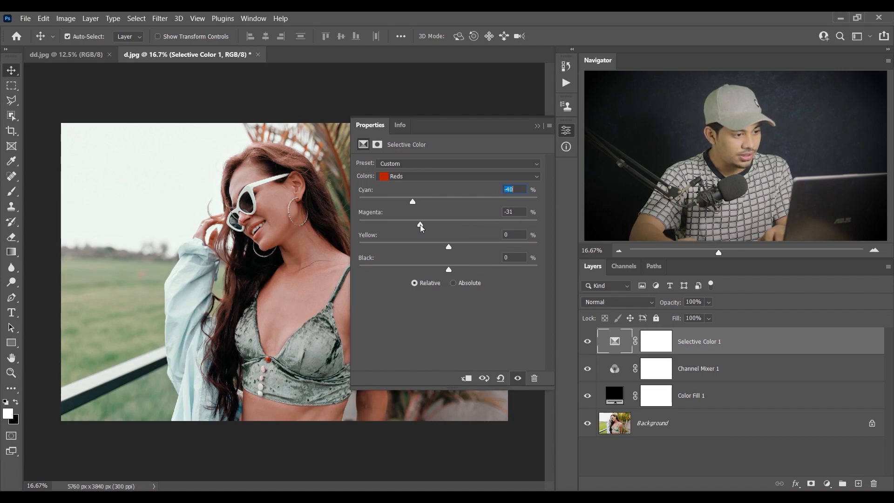
left_click_drag(418, 225, 417, 224)
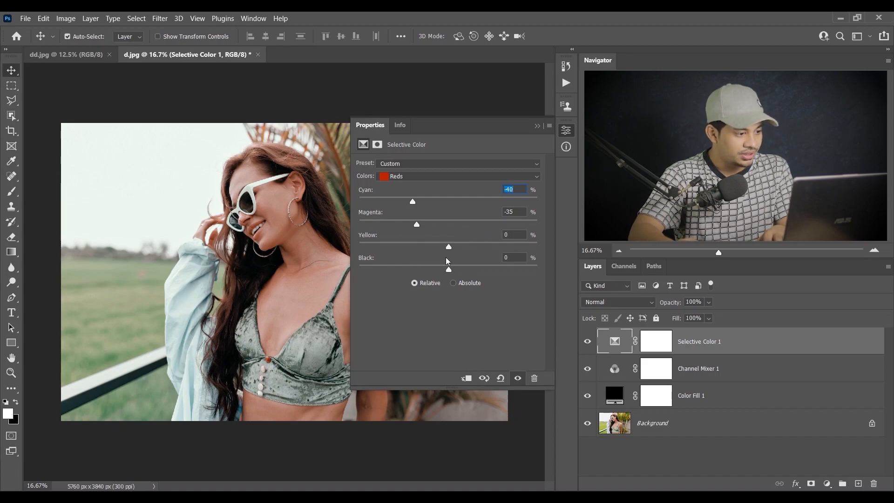
left_click_drag(449, 246, 525, 246)
left_click(518, 234)
key("Down")
key("Down")
key("Down")
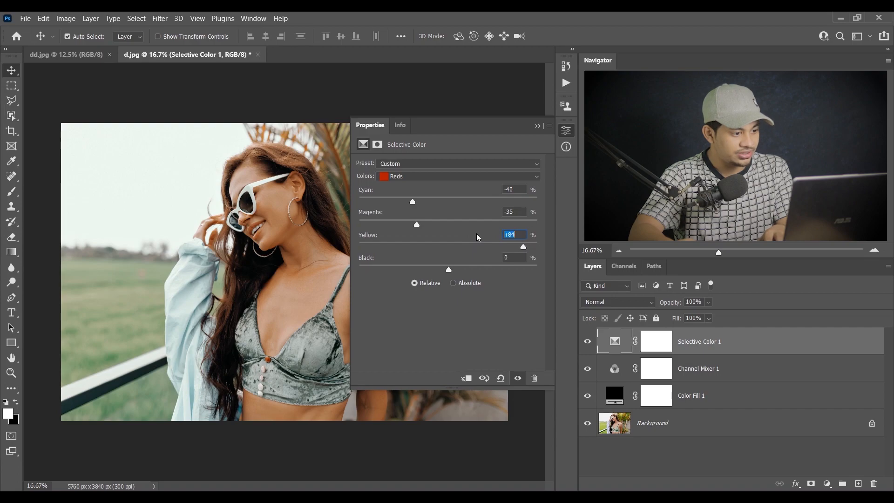
left_click(586, 341)
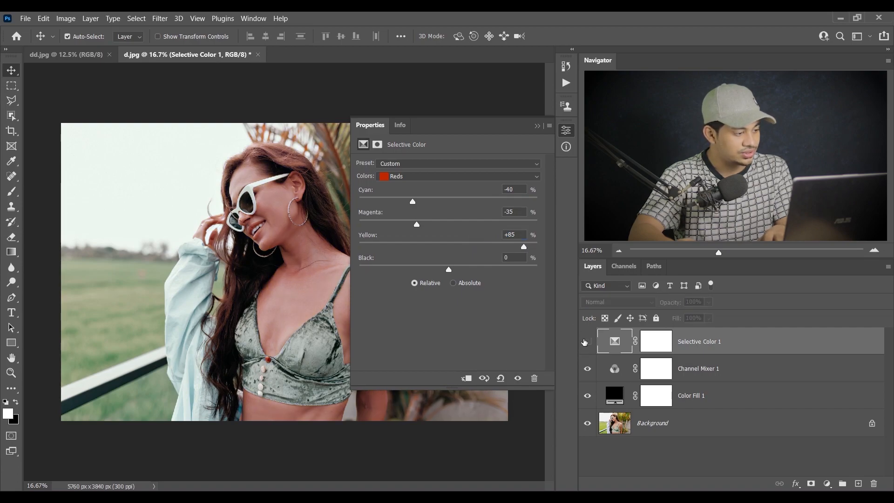
left_click(586, 341)
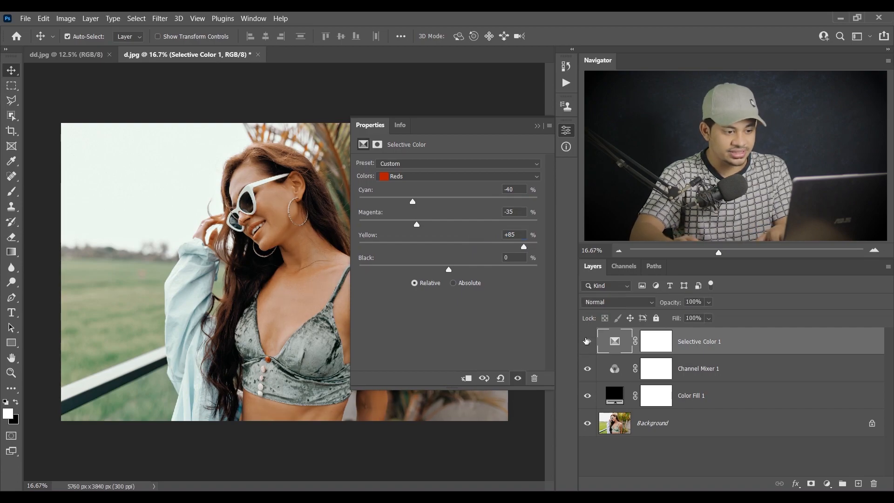
- For the Cyans in the Selective Color adjustment, set Magenta to -75%
left_click(454, 180)
left_click(417, 212)
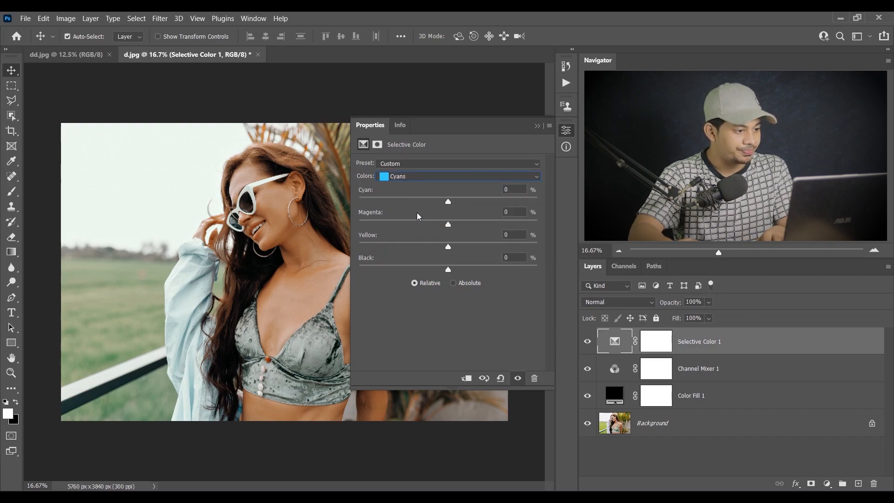
left_click_drag(436, 223, 359, 224)
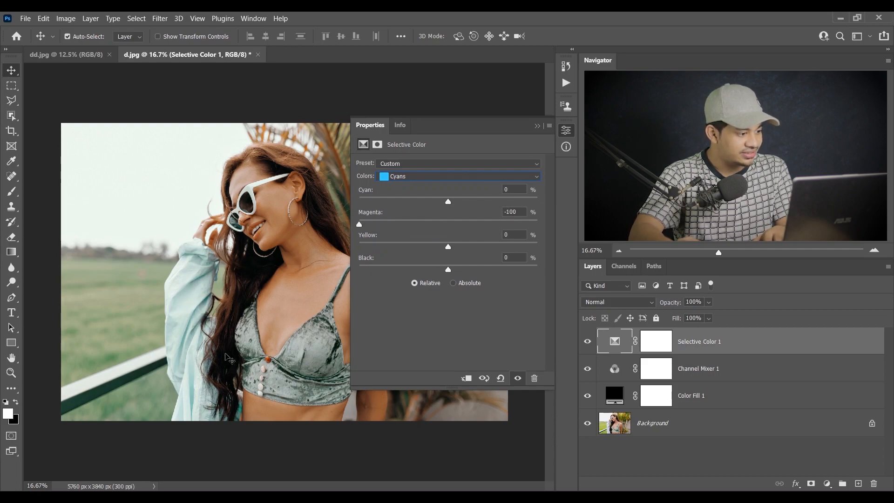
left_click_drag(417, 221, 352, 233)
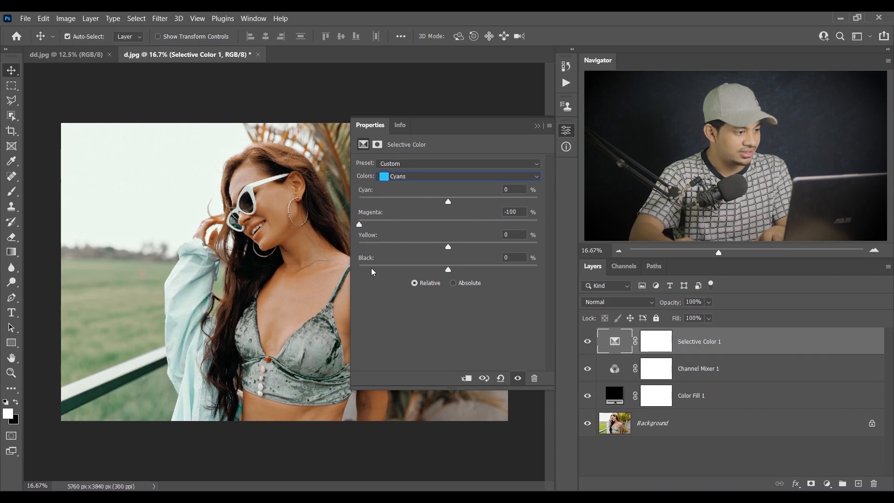
left_click_drag(390, 222, 382, 226)
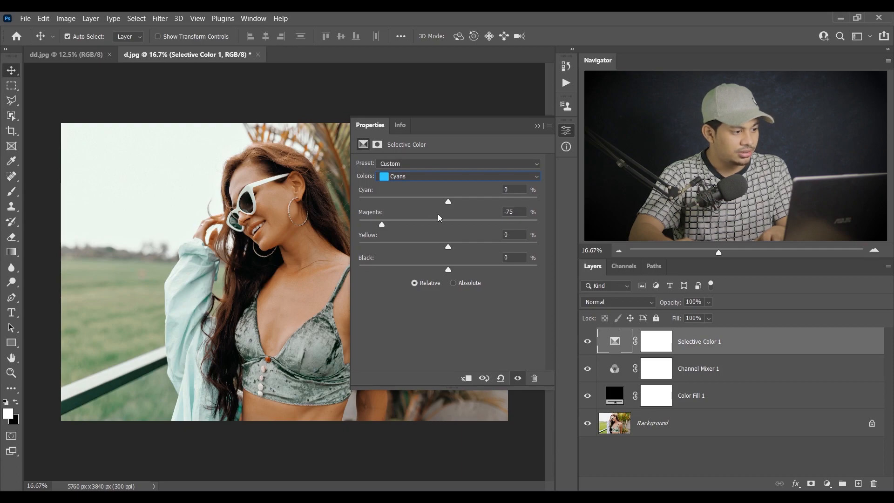
- For the Whites in the Selective Color adjustment, set Magenta to -10%
left_click(458, 175)
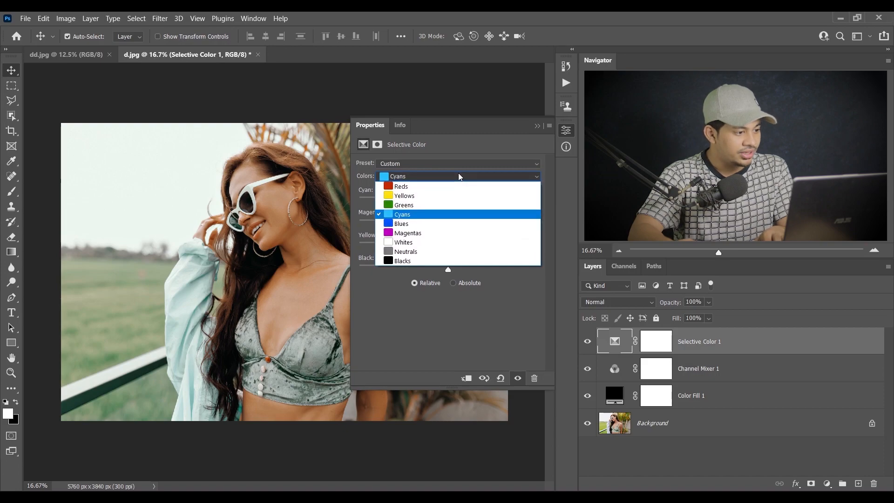
left_click(427, 243)
mouse_move(455, 225)
left_mouse_down()
mouse_move(499, 226)
mouse_move(378, 233)
mouse_move(464, 228)
mouse_move(396, 229)
mouse_move(439, 229)
left_mouse_up()
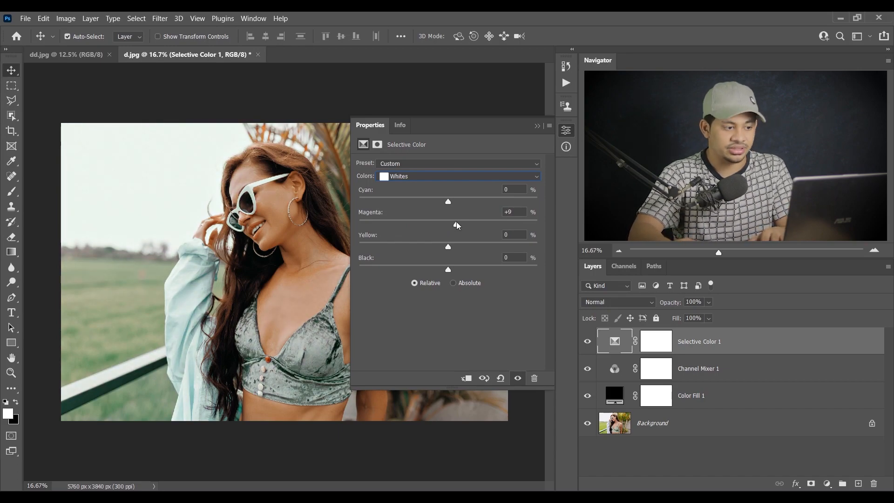
left_click_drag(456, 225, 492, 225)
mouse_move(429, 226)
left_mouse_down()
mouse_move(414, 225)
mouse_move(450, 225)
mouse_move(408, 228)
mouse_move(439, 228)
left_mouse_up()
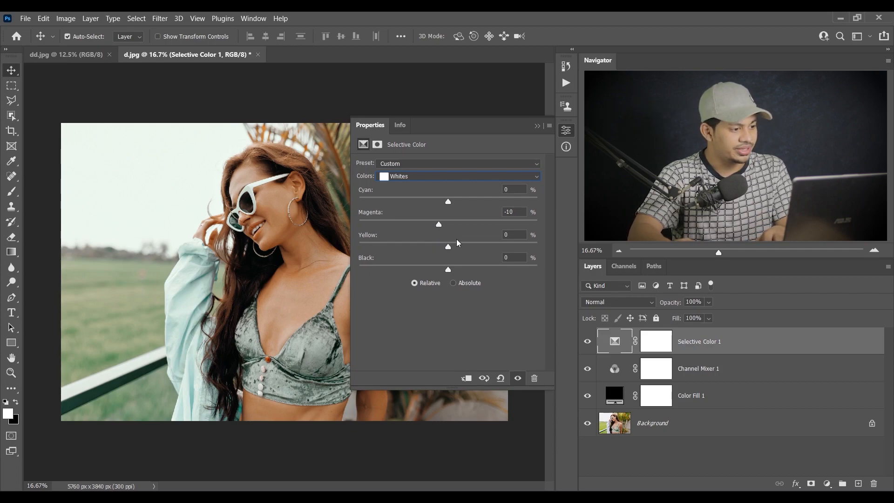
- Set Yellow to +15% and Black to -10% for the Whites
left_click_drag(465, 246, 459, 247)
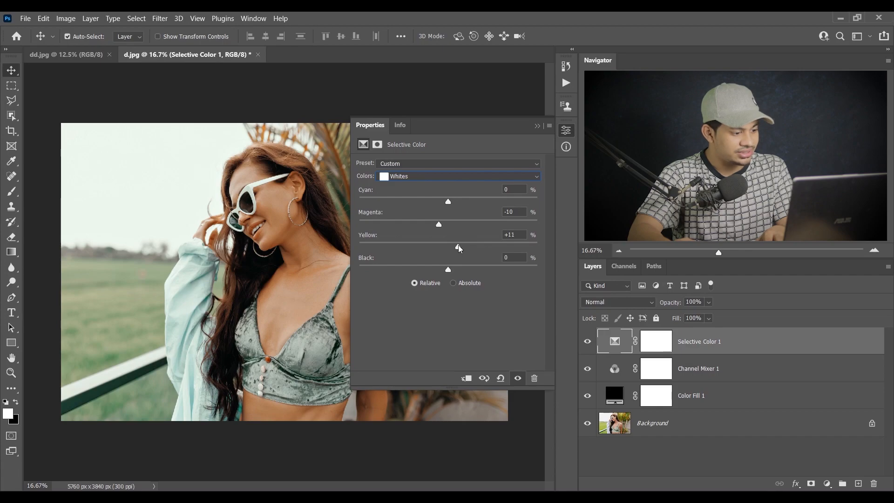
key("Up")
left_click_drag(450, 268, 442, 268)
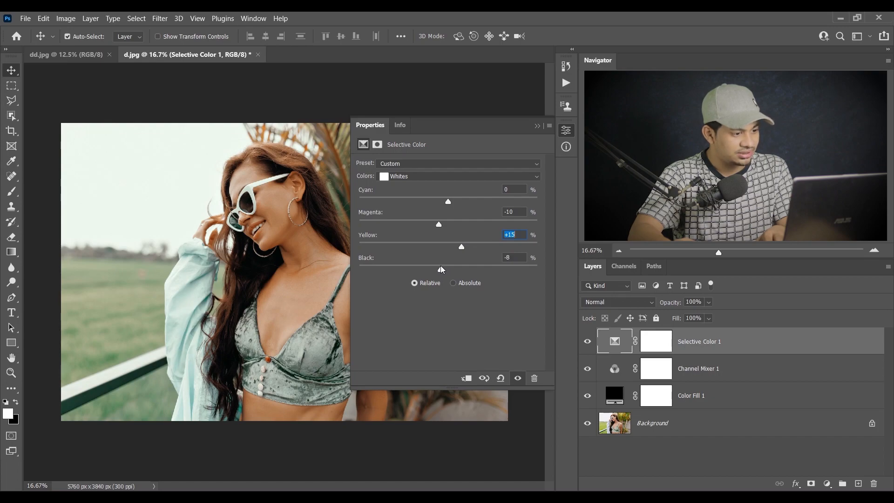
left_click(519, 257)
key("Down")
key("Down")
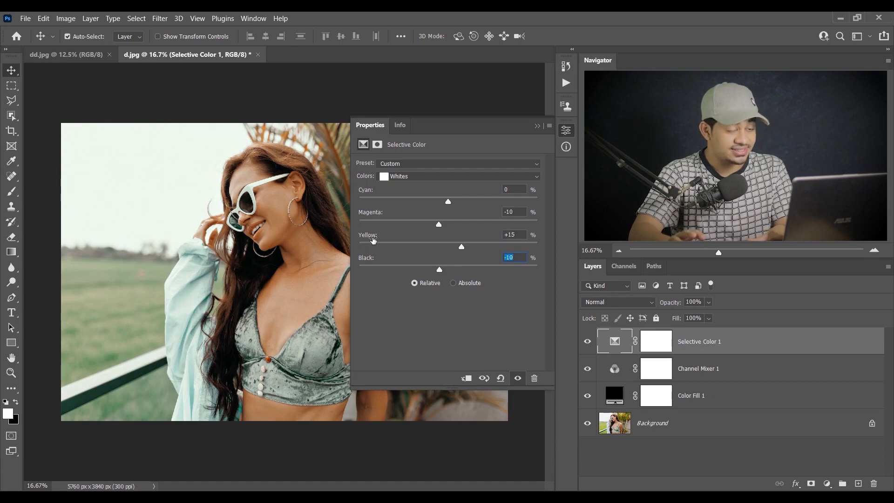
- For the Neutrals in the Selective Color adjustment, set Cyan to +13% and Magenta to +6%
left_click(414, 177)
left_click(411, 249)
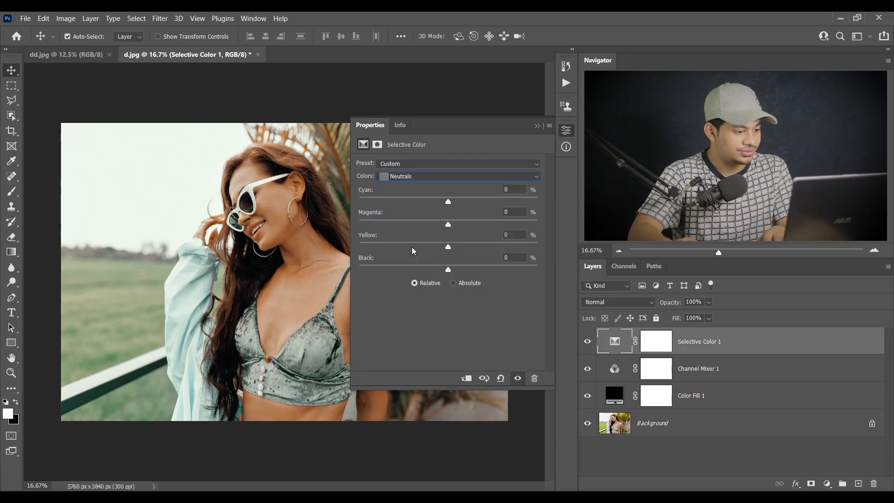
left_click_drag(451, 199, 453, 199)
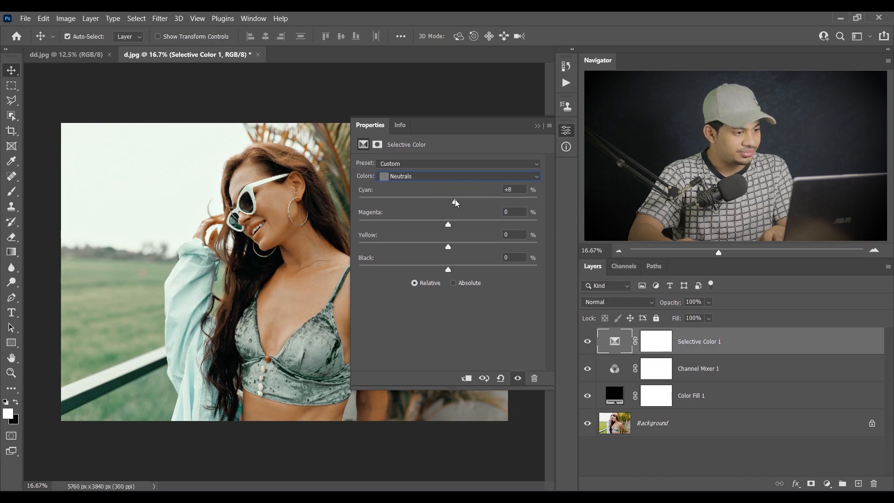
left_click_drag(457, 199, 459, 199)
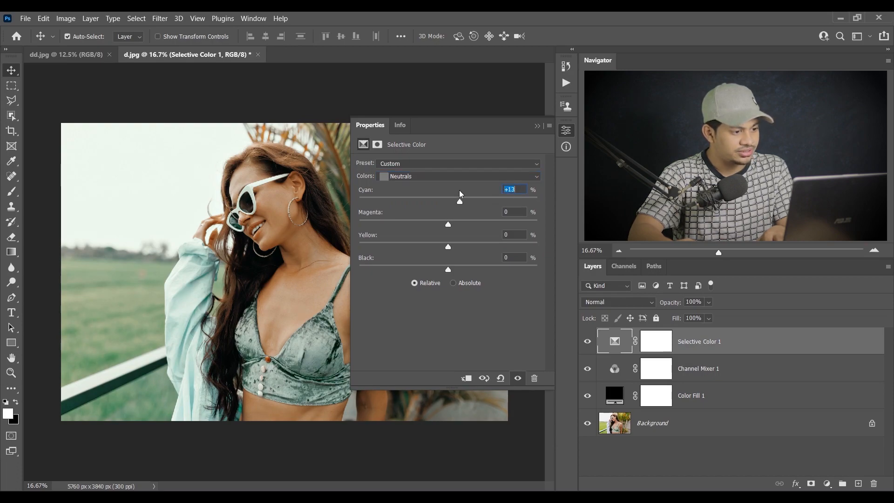
left_click_drag(448, 224, 451, 224)
left_click_drag(515, 211, 469, 213)
key("Up")
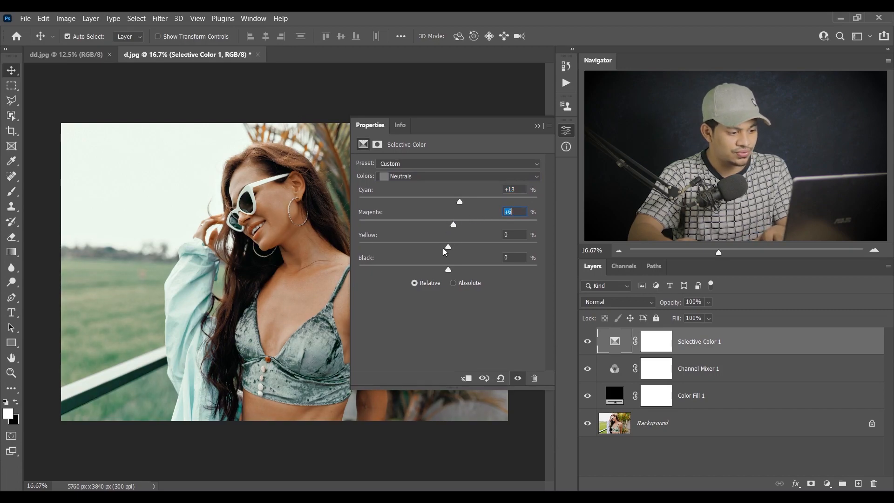
- Set Yellow to -6% and Black to +5% for the Neutrals
mouse_move(442, 246)
left_mouse_down()
mouse_move(429, 247)
mouse_move(501, 246)
mouse_move(471, 238)
mouse_move(434, 244)
mouse_move(451, 244)
mouse_move(441, 245)
left_mouse_up()
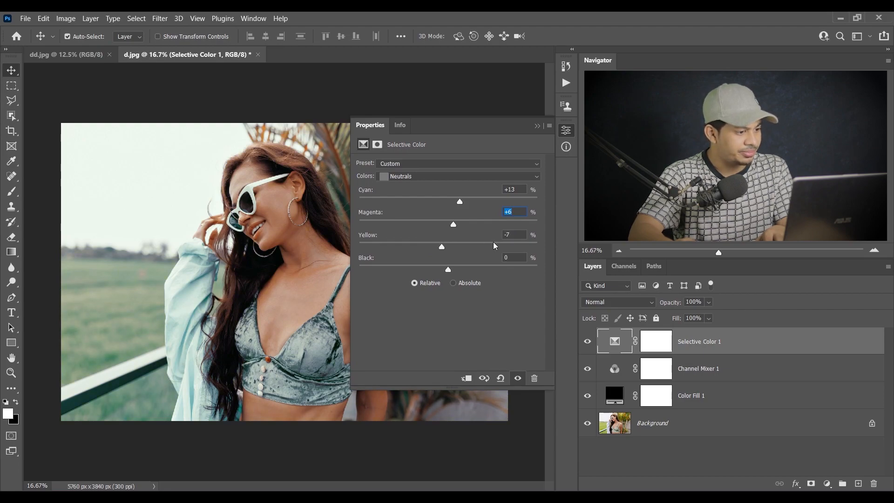
left_click_drag(512, 235, 490, 234)
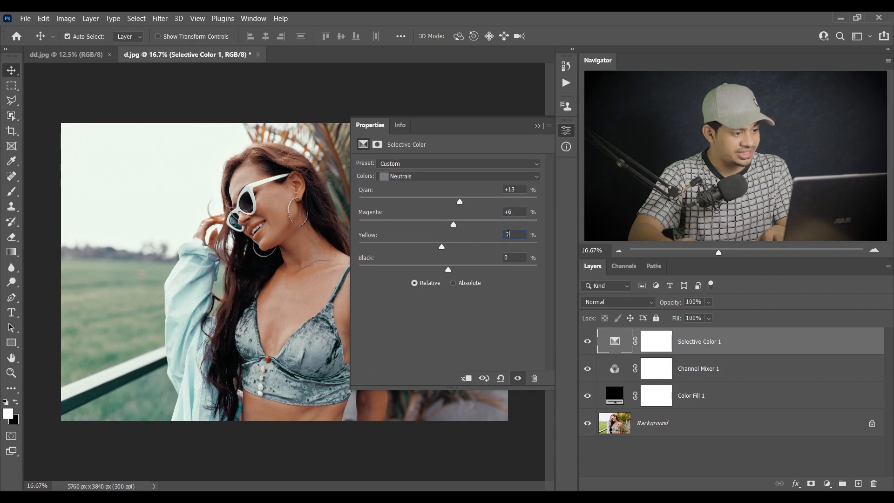
key("Up")
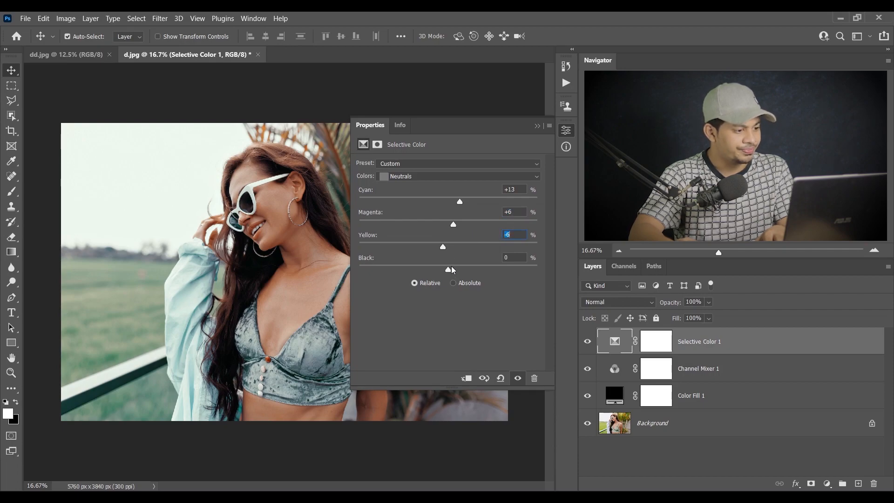
key("Up")
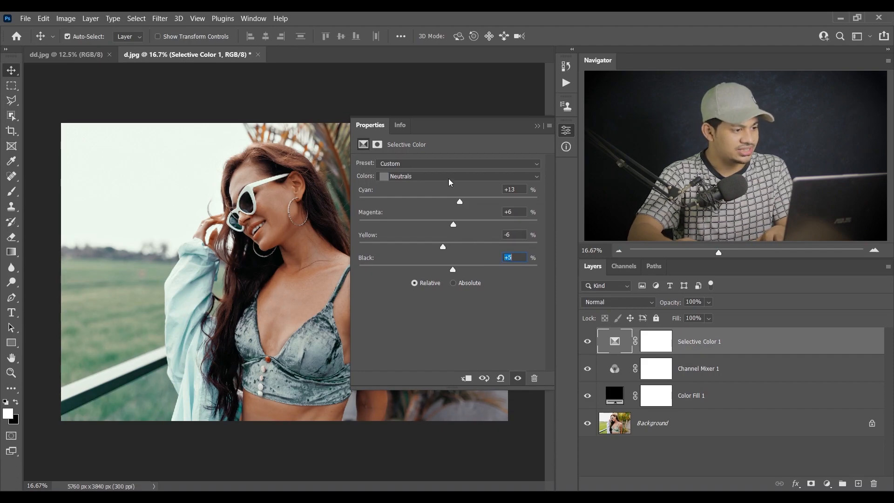
- For the Blacks in the Selective Color adjustment, set Cyan to -12%
left_click(447, 177)
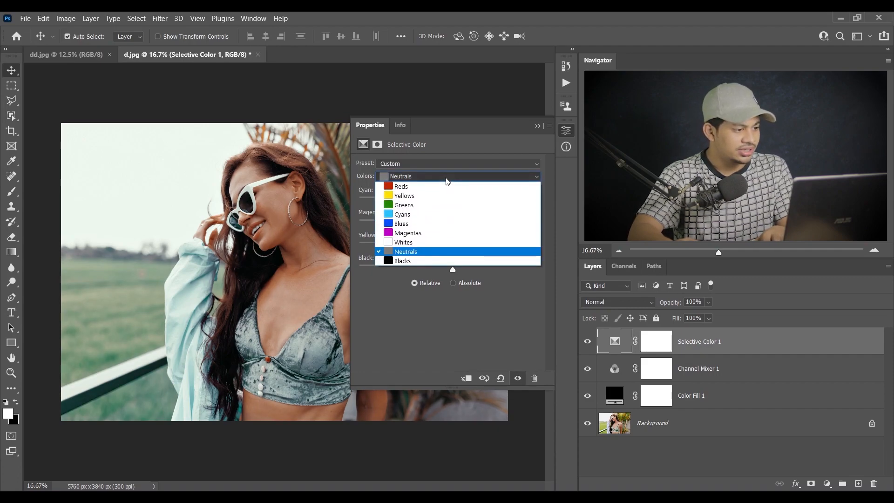
left_click(409, 261)
left_click_drag(446, 202, 434, 201)
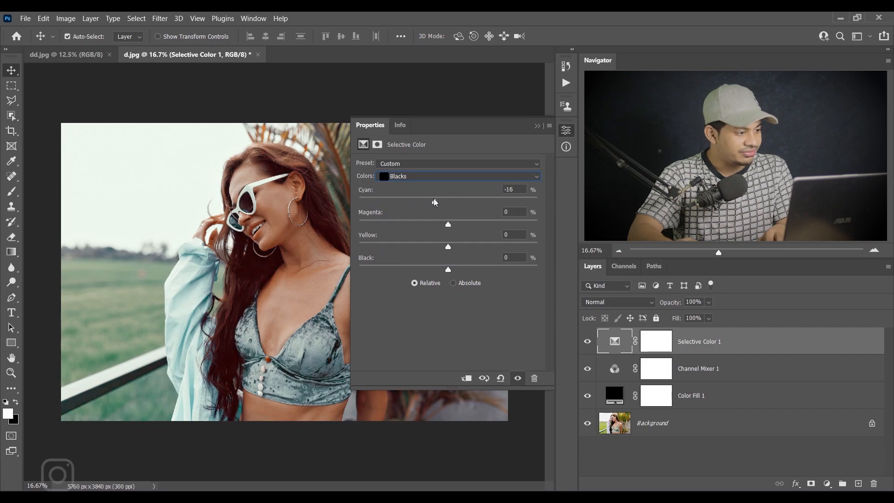
left_click_drag(436, 201, 438, 201)
- Set Yellow to -6% and Black to -10% for the Blacks
mouse_move(448, 247)
left_mouse_down()
mouse_move(401, 249)
mouse_move(441, 248)
left_mouse_up()
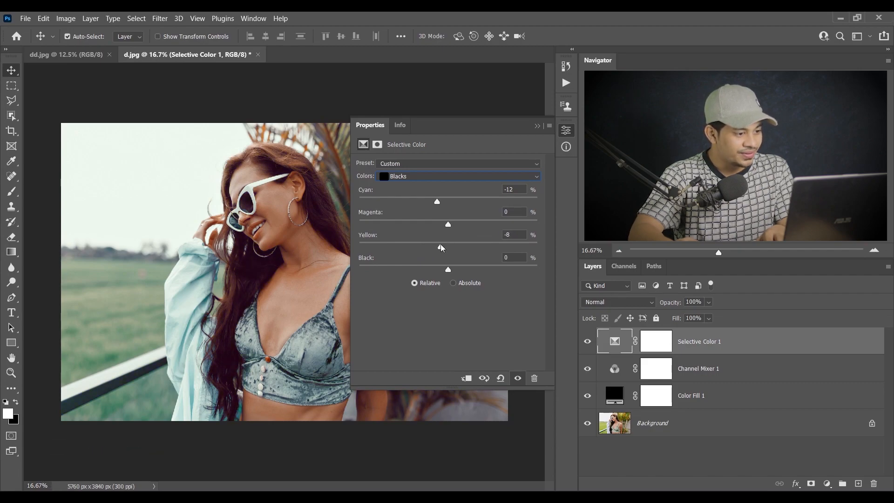
left_click_drag(442, 247, 444, 246)
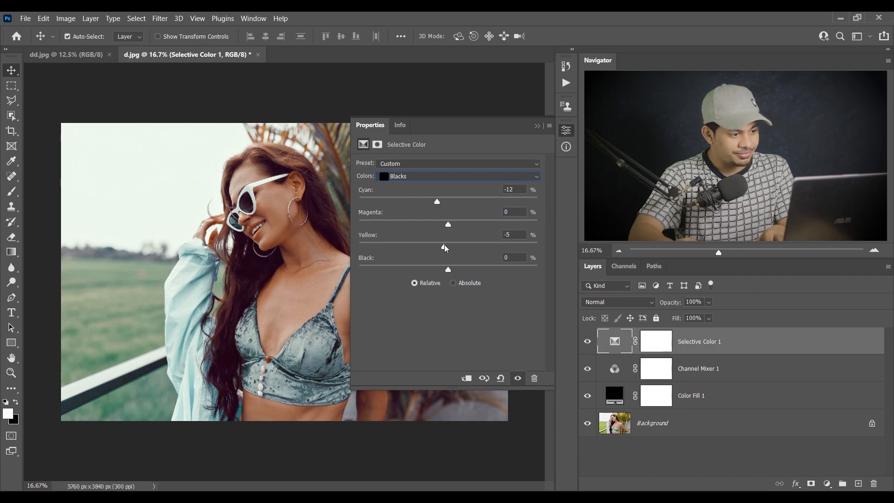
left_click(516, 233)
key("Down")
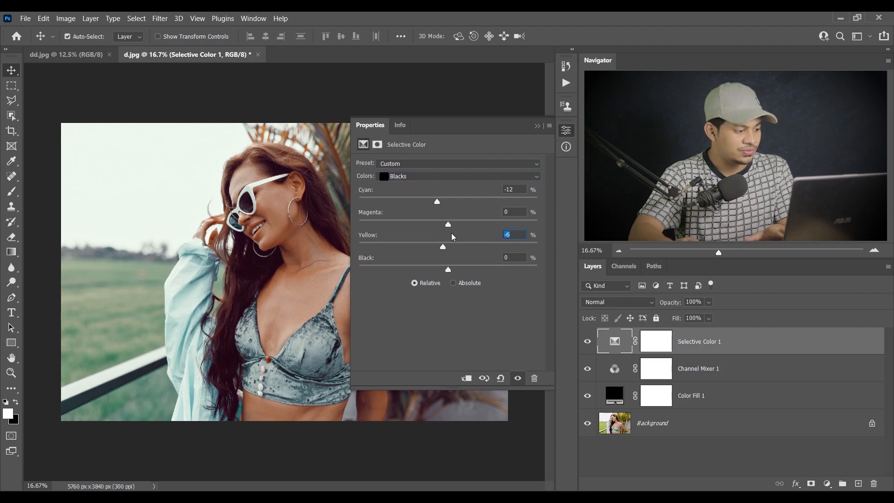
mouse_move(445, 268)
left_mouse_down()
mouse_move(432, 269)
mouse_move(454, 269)
mouse_move(396, 269)
mouse_move(439, 269)
left_mouse_up()
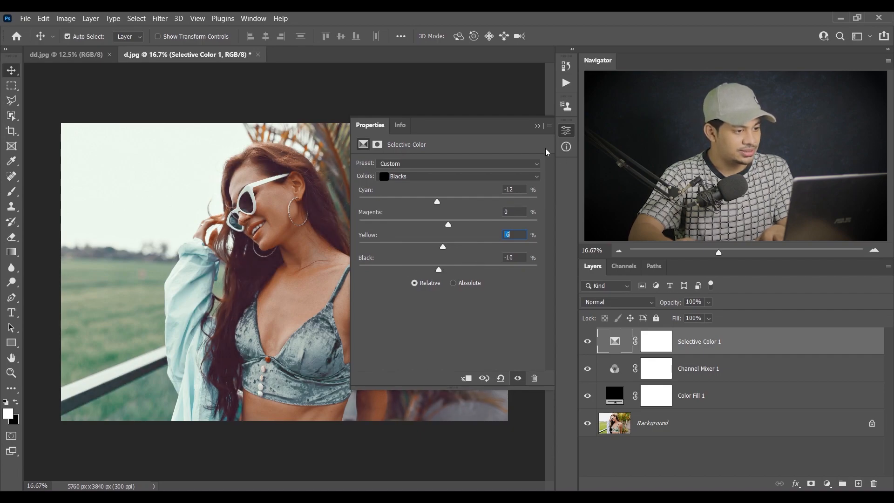
- Collapse the Selective Color properties and compare the whole photo with and without that adjustment layer
left_click(566, 131)
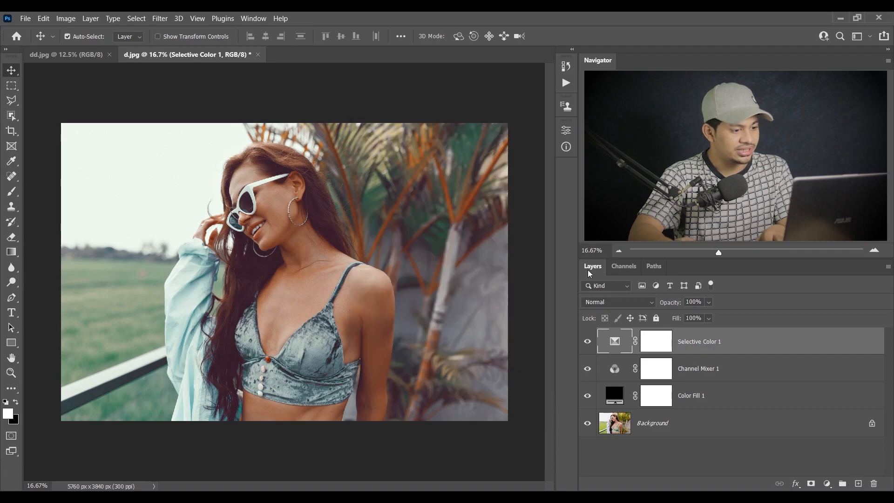
left_click(588, 342)
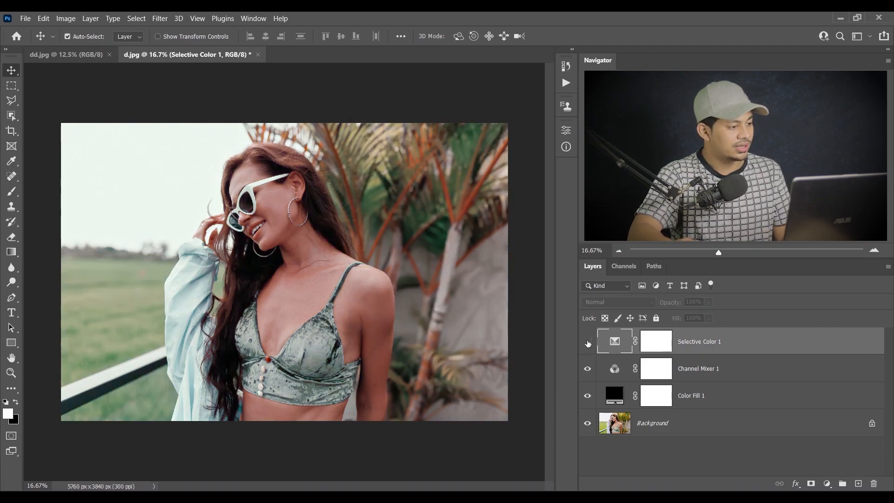
left_click(588, 341)
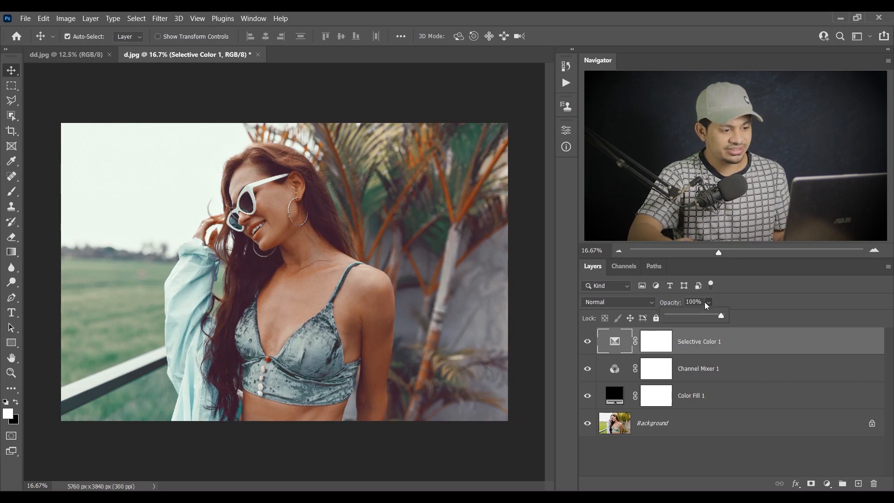
- Set the Selective Color layer's opacity to 62% and compare the photo with and without that layer
left_click(702, 312)
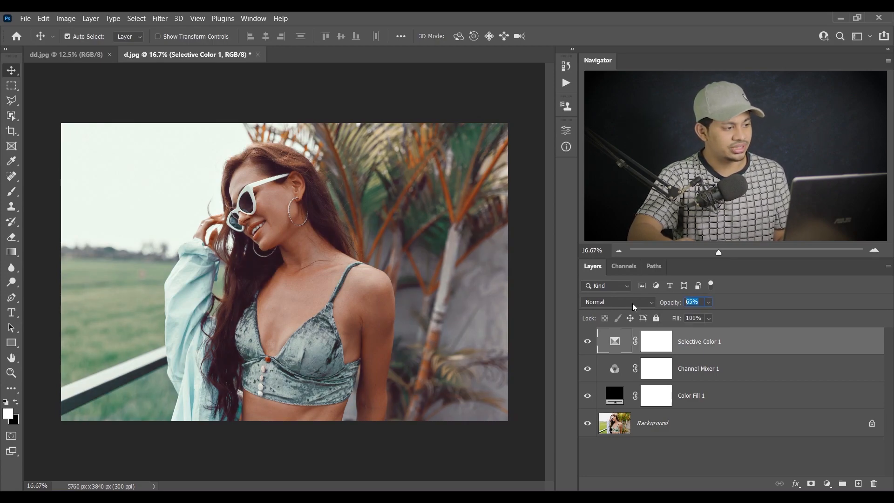
key("Down")
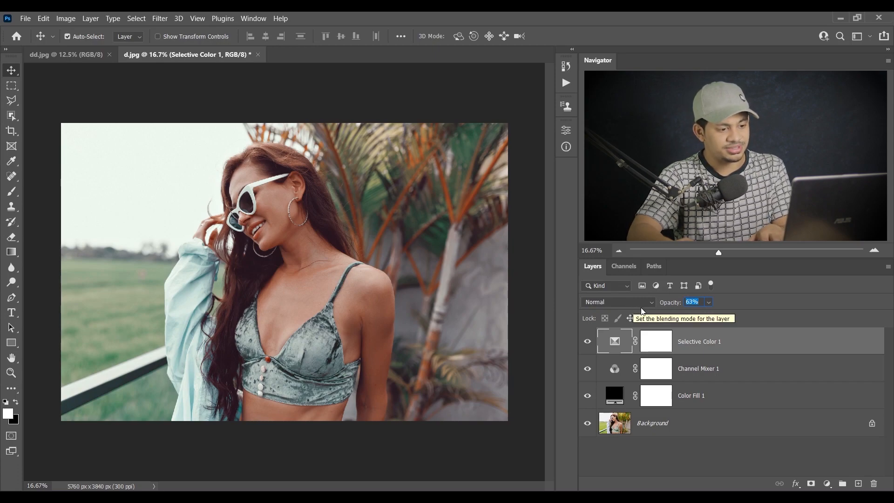
left_click(588, 342)
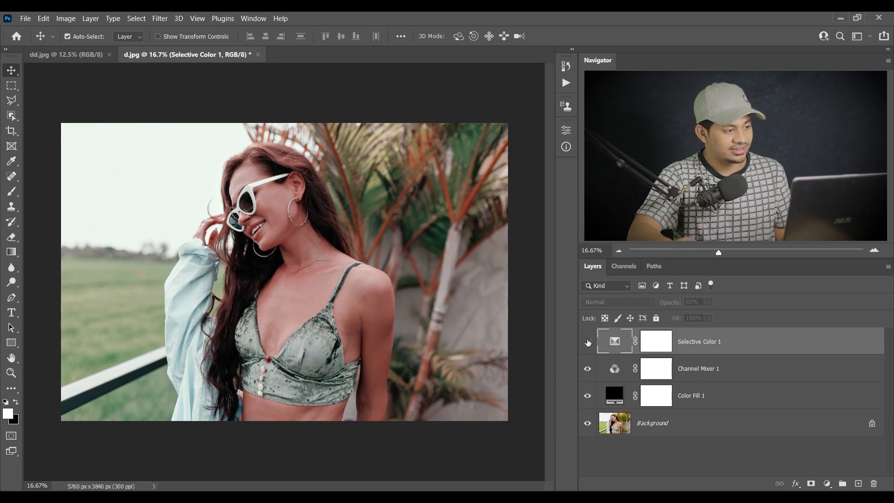
left_click(587, 342)
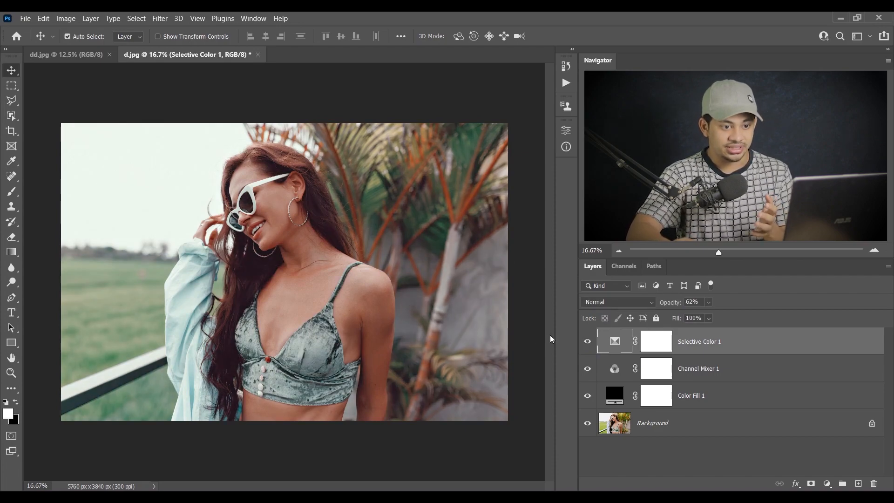
- Add a Curves adjustment layer and lower the white point of the RGB curve to an output of 248
left_click(826, 483)
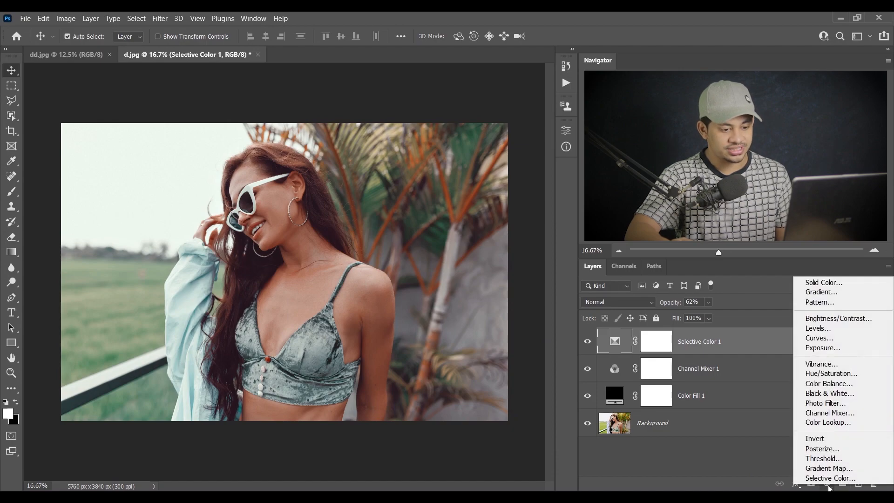
left_click(840, 343)
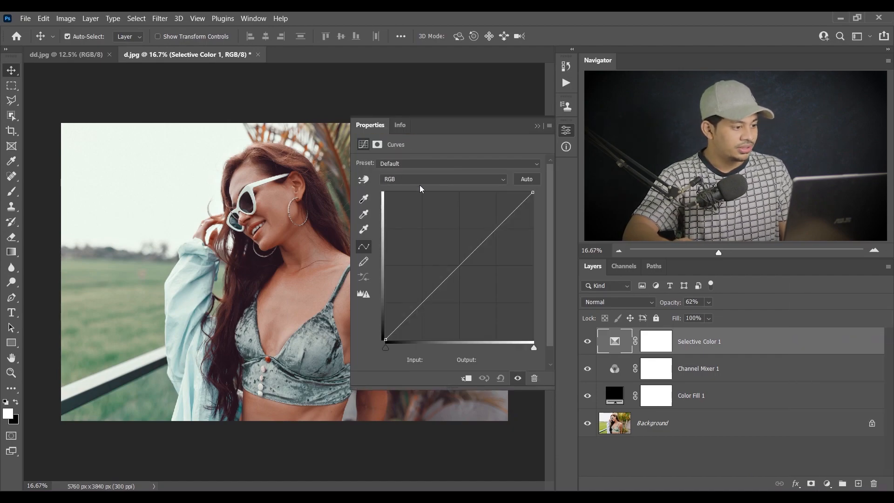
left_click(413, 180)
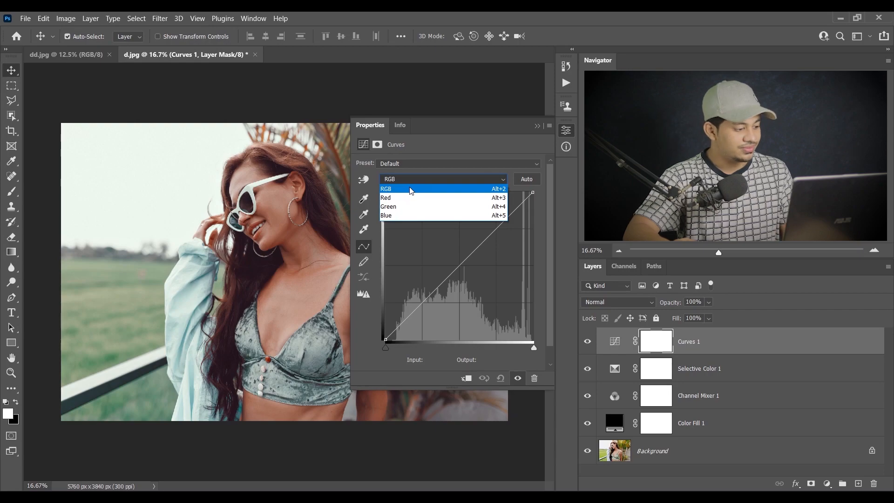
left_click(410, 189)
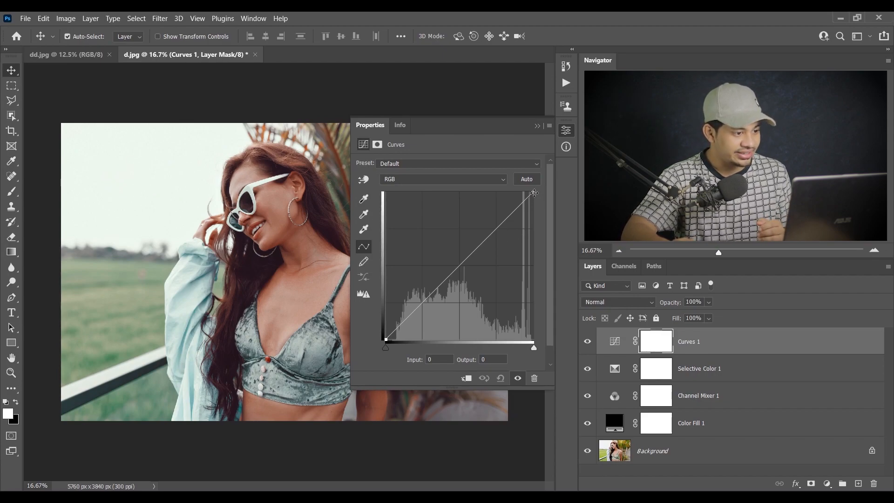
left_click_drag(532, 192, 533, 200)
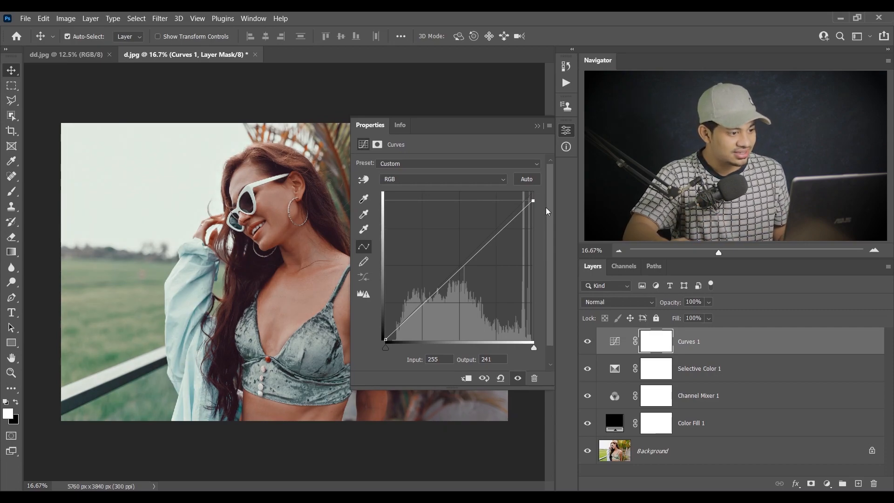
left_click_drag(533, 200, 549, 196)
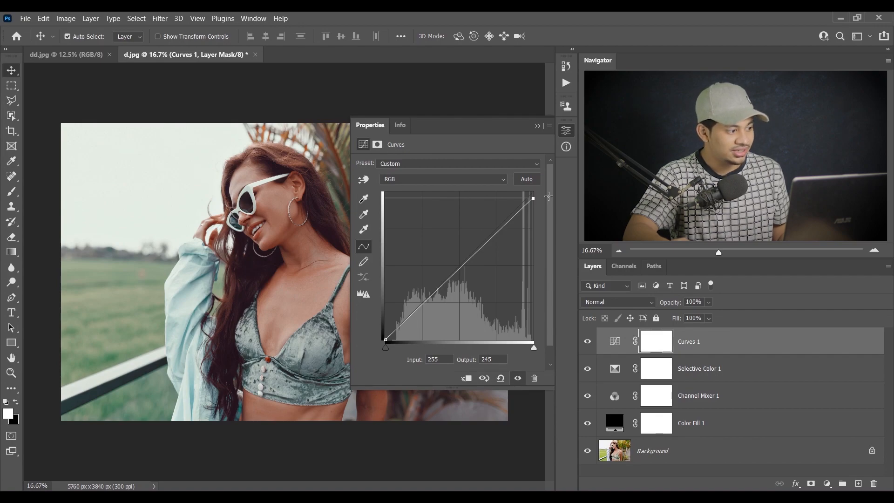
left_click_drag(548, 196, 549, 194)
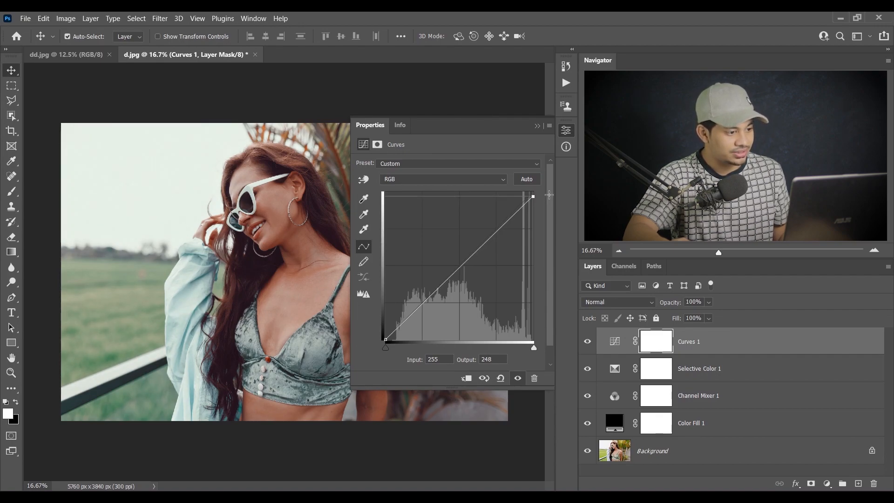
- On the Red curve, raise the black point to output 15 and lower the white point to output 244
left_click(450, 178)
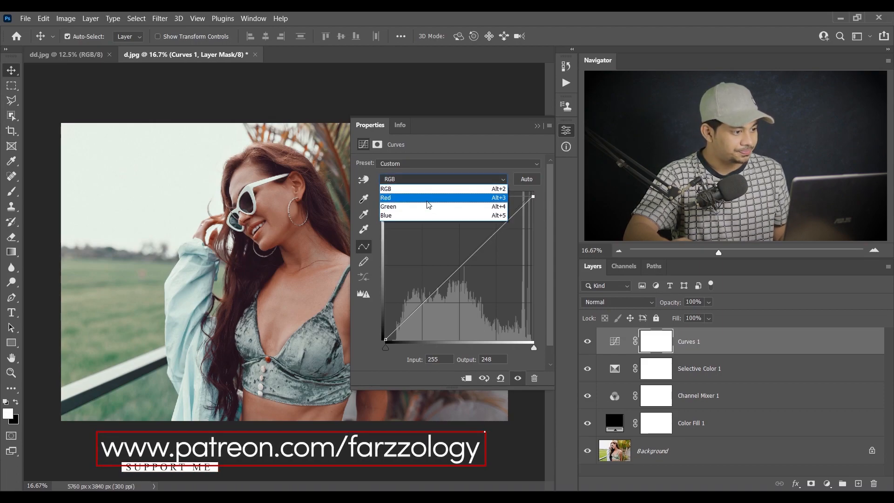
left_click(430, 201)
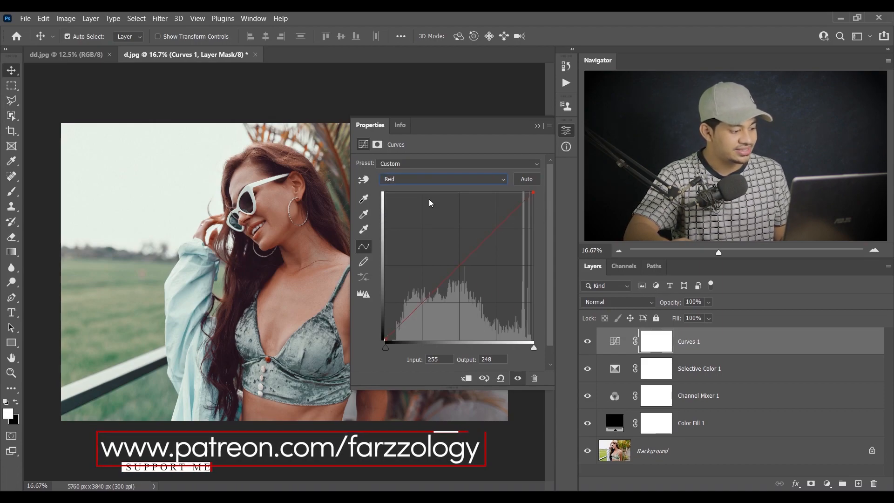
left_click_drag(385, 341, 380, 330)
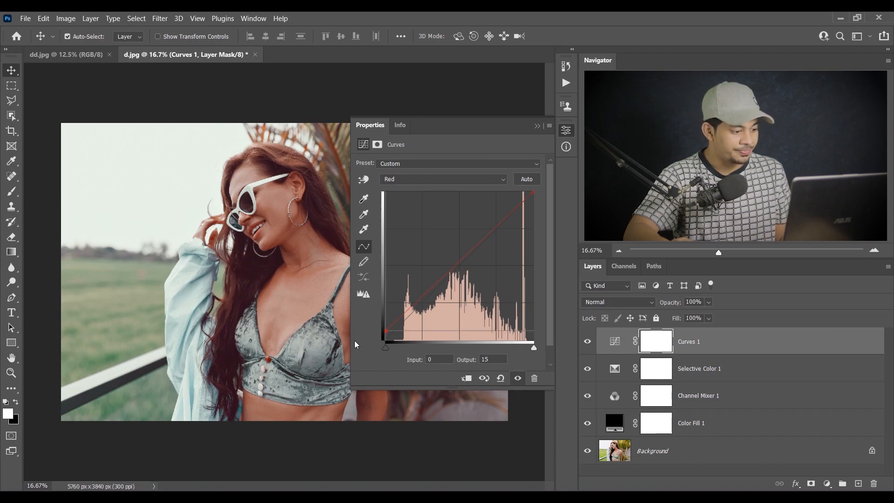
left_click_drag(534, 192, 545, 198)
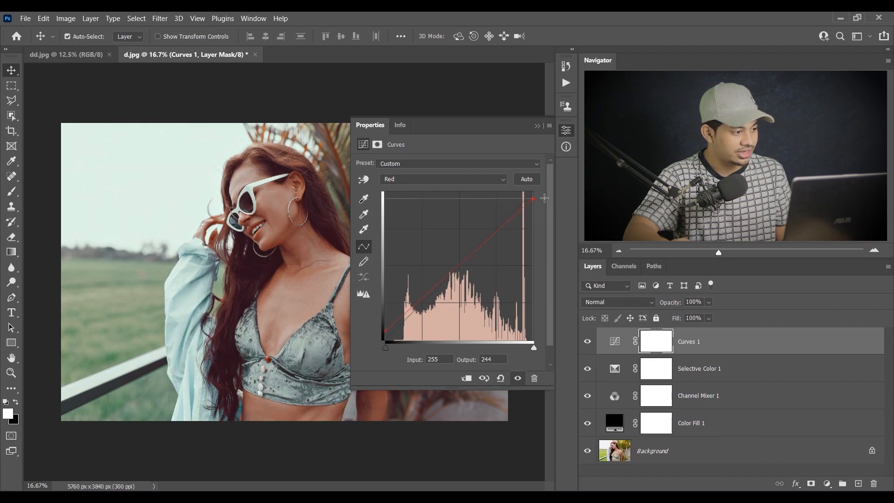
- Collapse the Curves properties and compare the whole photo with and without the Curves layer
left_click(569, 131)
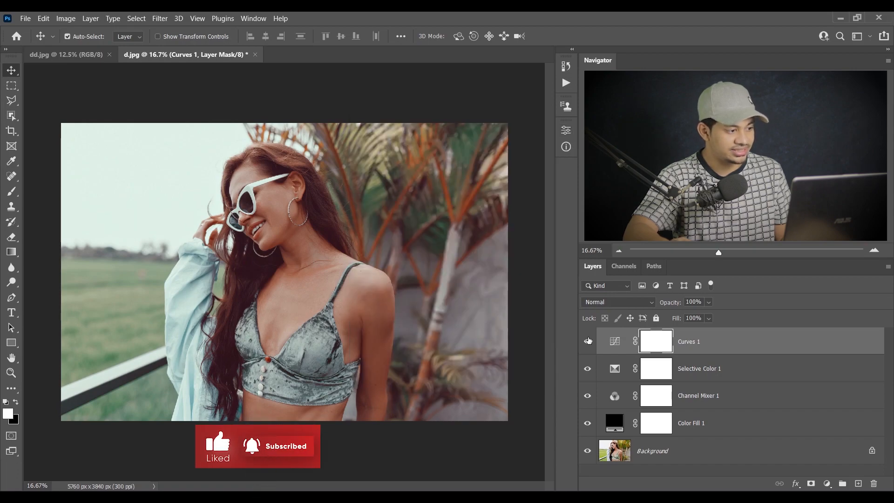
left_click(587, 341)
left_click(587, 342)
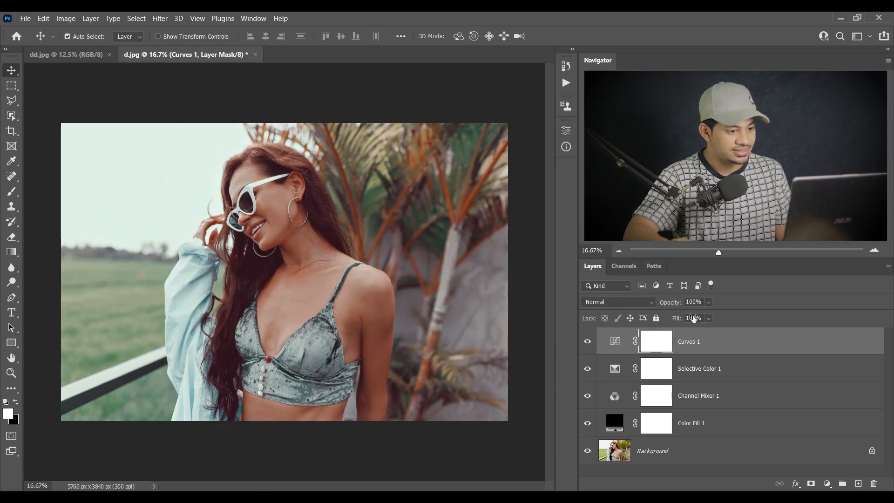
- Set the Curves layer's opacity to 60%
left_click(708, 317)
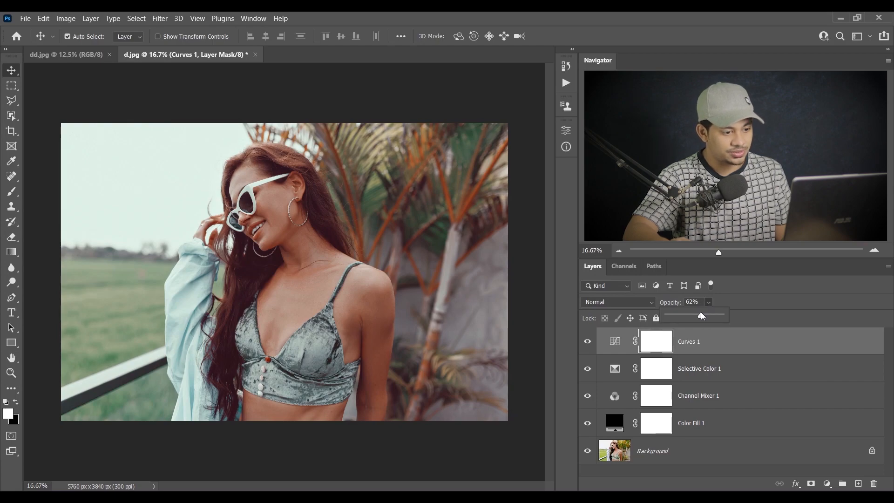
left_click_drag(701, 313, 699, 312)
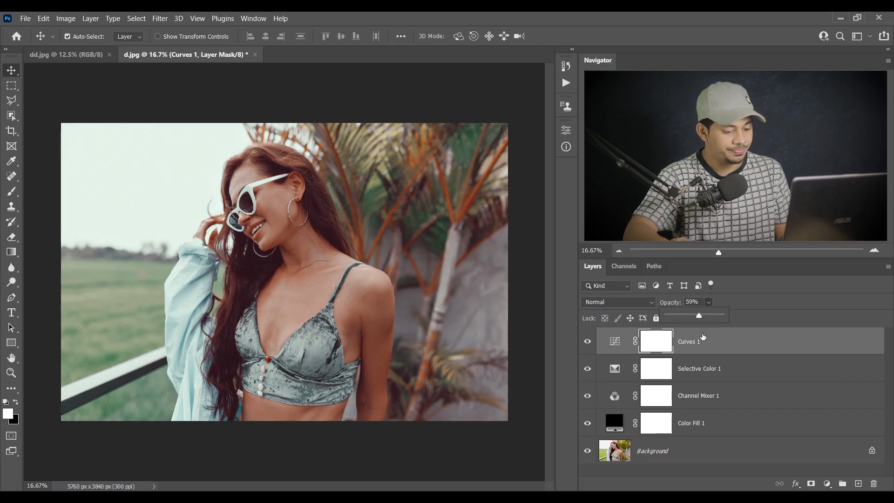
left_click(697, 299)
key("Up")
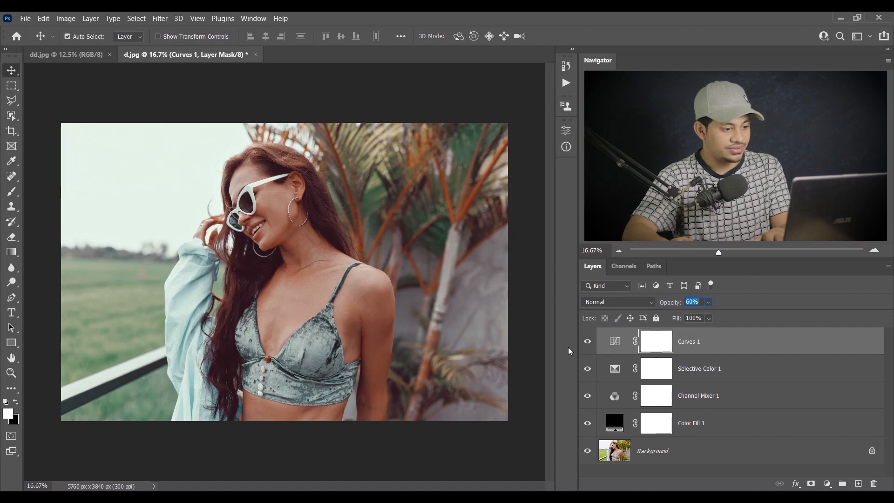
- Compare the photo with and without the Curves layer, and the full grade against the original Background
left_click(589, 344)
left_click(589, 344)
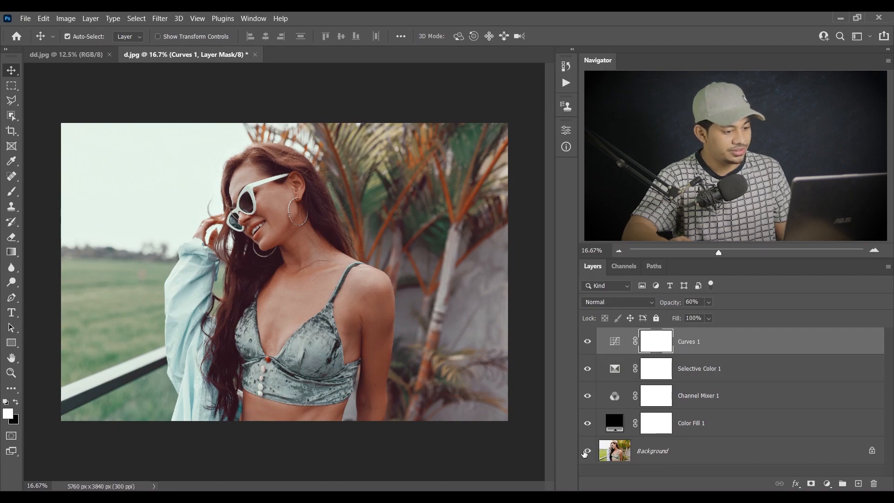
left_click(587, 450, "alt")
left_click(587, 449, "alt")
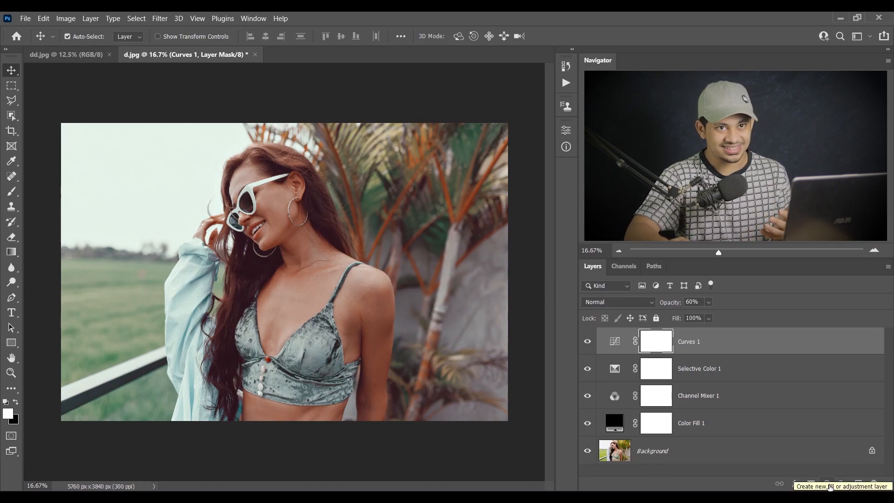
- Add a Color Lookup adjustment layer using the EdgyAmber.3DL 3D LUT and collapse its properties
left_click(828, 484)
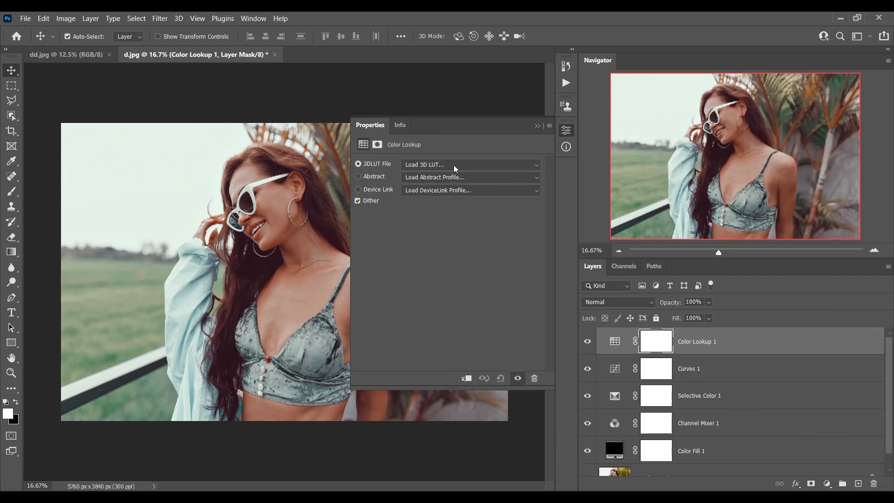
left_click(453, 165)
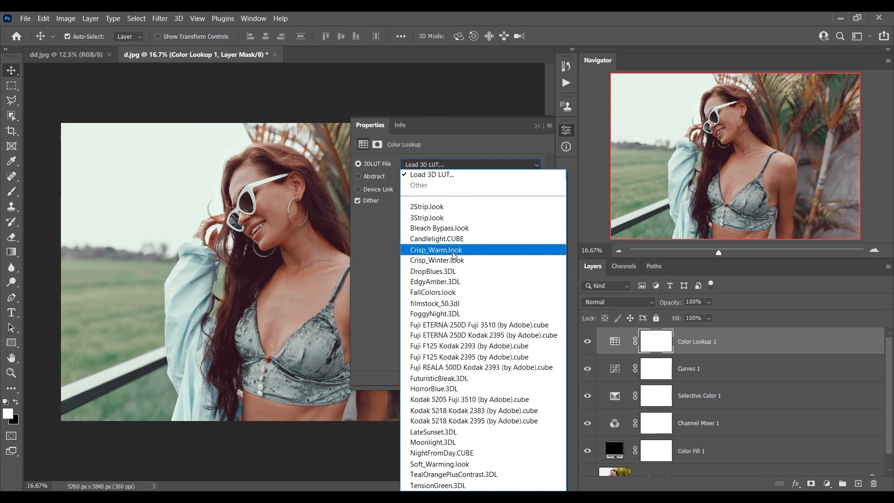
left_click(461, 282)
left_click(572, 131)
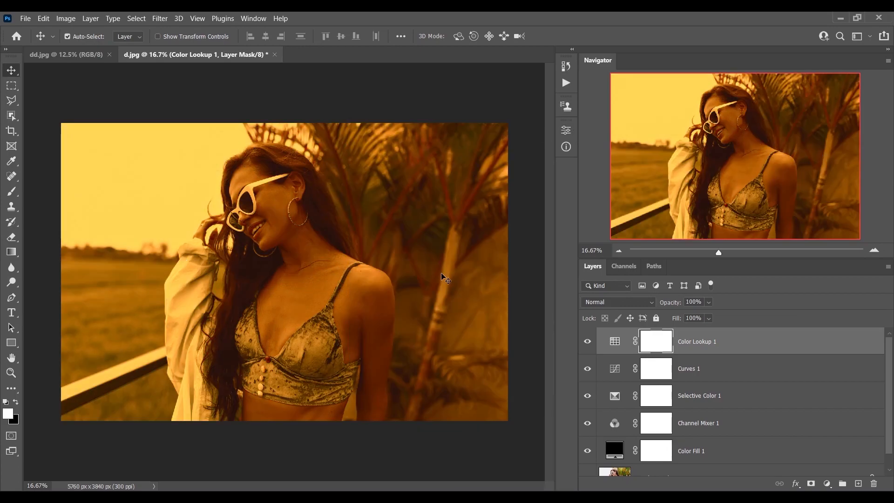
- Set the Color Lookup layer's opacity to 12% and compare the photo with and without that layer
left_click(708, 301)
left_click(676, 315)
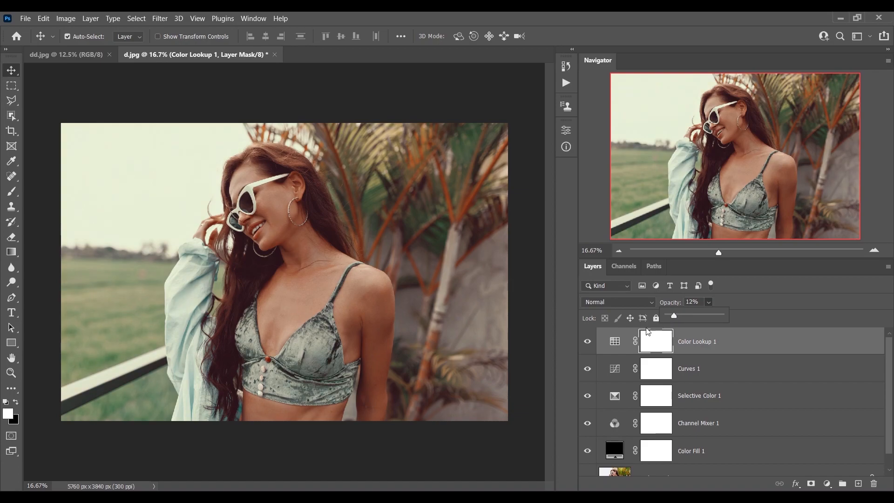
left_click(587, 342)
left_click(587, 343)
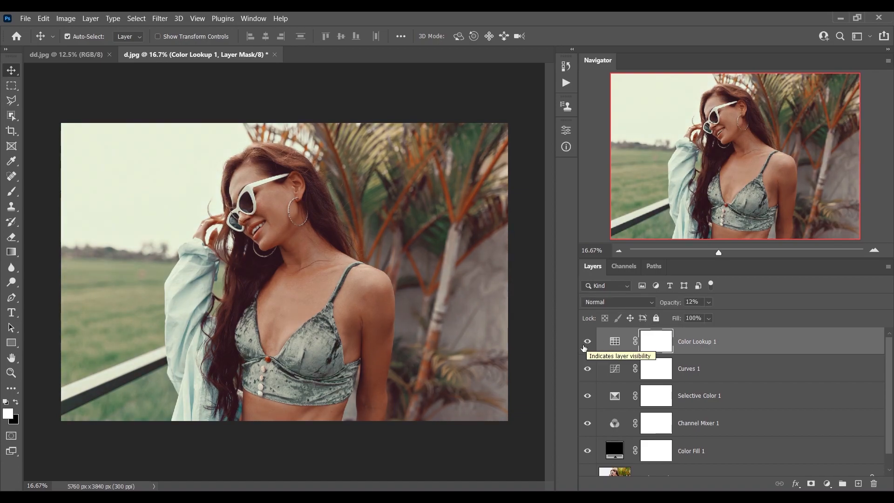
left_click(586, 343)
left_click(586, 344)
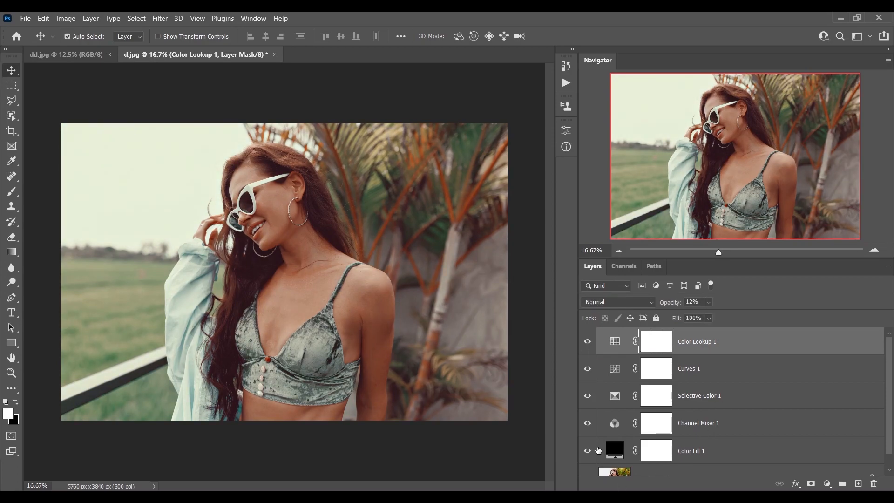
- Compare the finished grade with the original photo by showing only the Background layer and restoring all layers
scroll(598, 450, "down", 1)
left_click(588, 463, "alt")
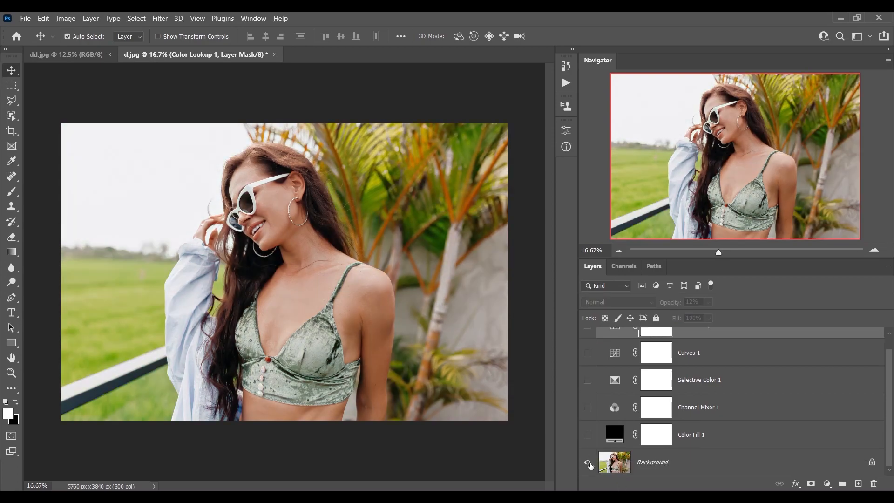
left_click(588, 464, "alt")
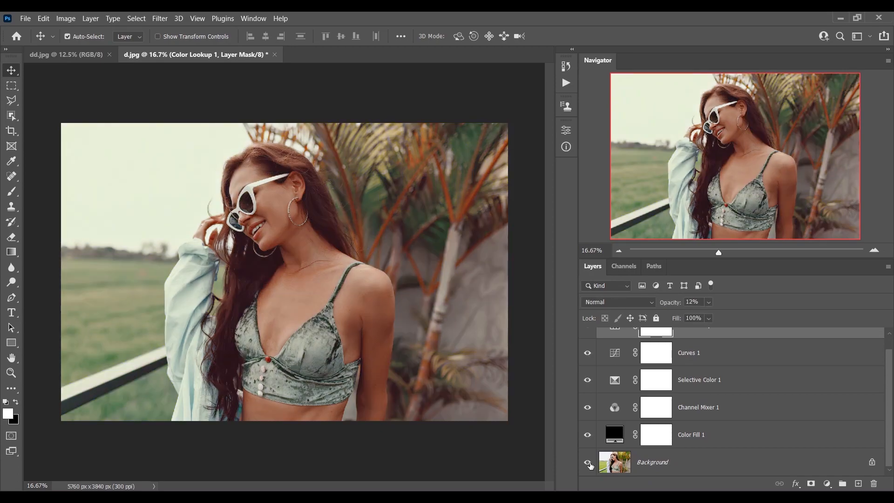